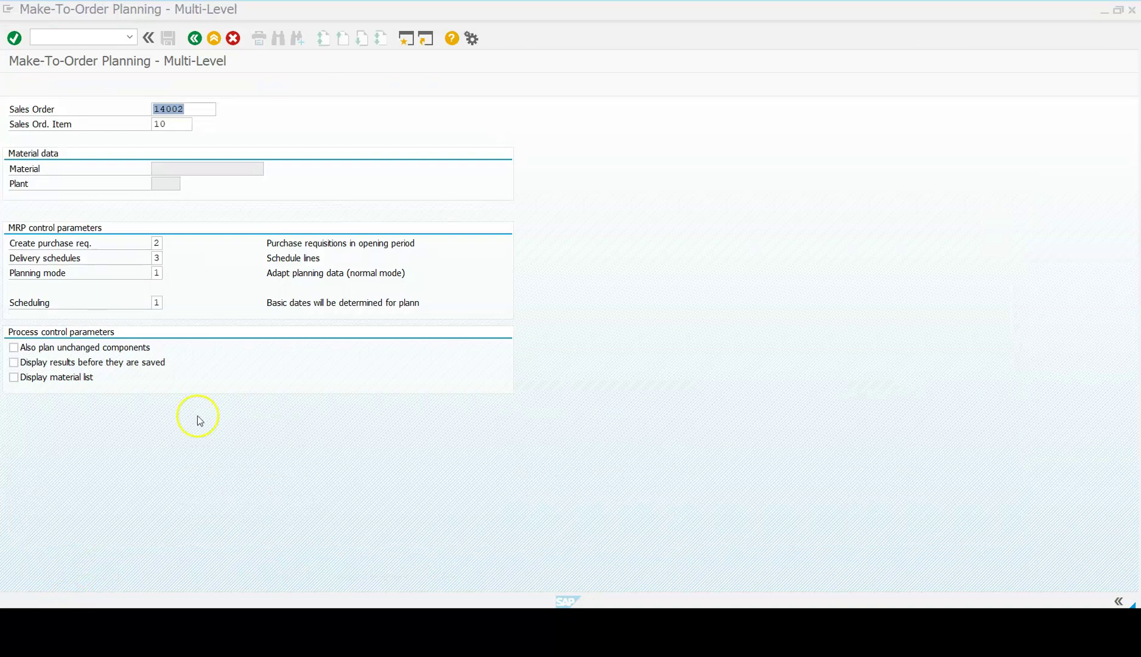
- Set planning mode to 3, enable displaying results before saving and the material list, and run multi-level planning for the sales order item
{"action": "left_click", "coordinate": [156, 273]}
{"action": "type", "text": "3"}
{"action": "key", "text": "Tab"}
{"action": "key", "text": "space"}
{"action": "key", "text": "Tab"}
{"action": "key", "text": "space"}
{"action": "key", "text": "Return"}
{"action": "key", "text": "Return"}
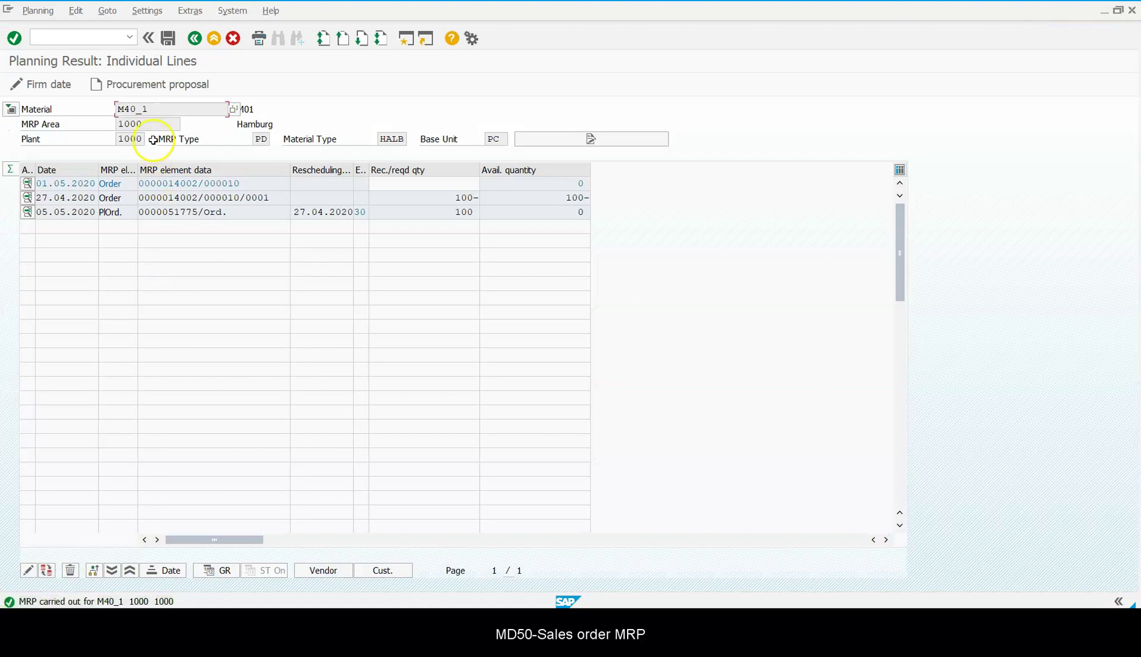
- Save the planning results for M40_1, M40_C1 and M40_C2, continuing through each stopping point of the planning run
{"action": "left_click_drag", "start_coordinate": [153, 111], "coordinate": [107, 109]}
{"action": "left_click", "coordinate": [171, 40]}
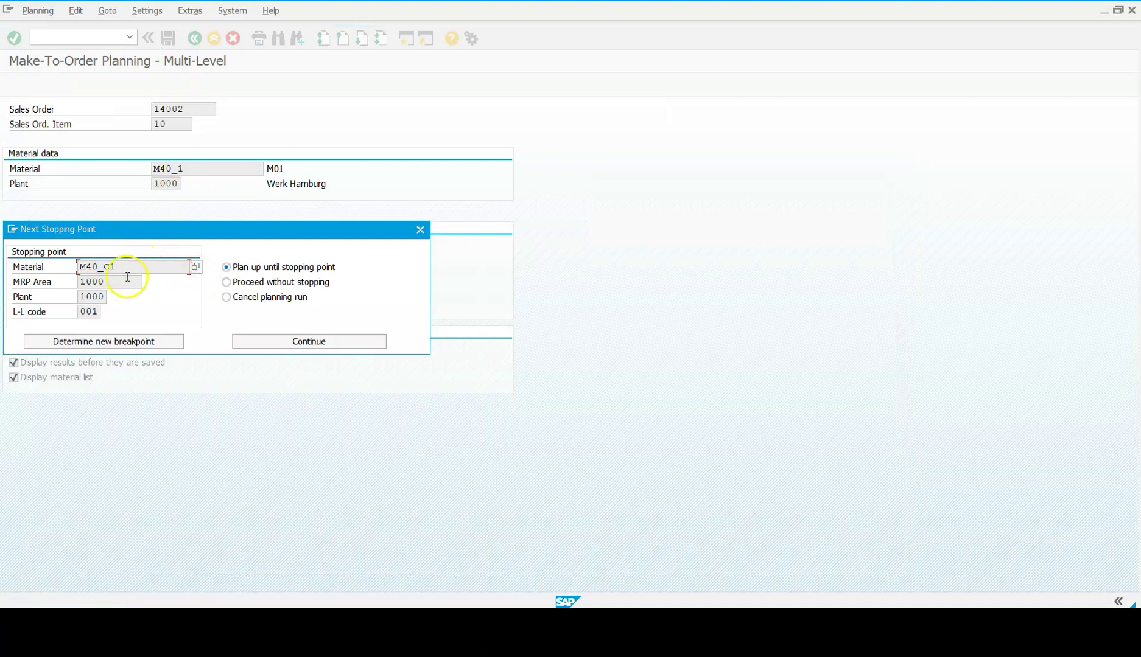
{"action": "left_click", "coordinate": [277, 342]}
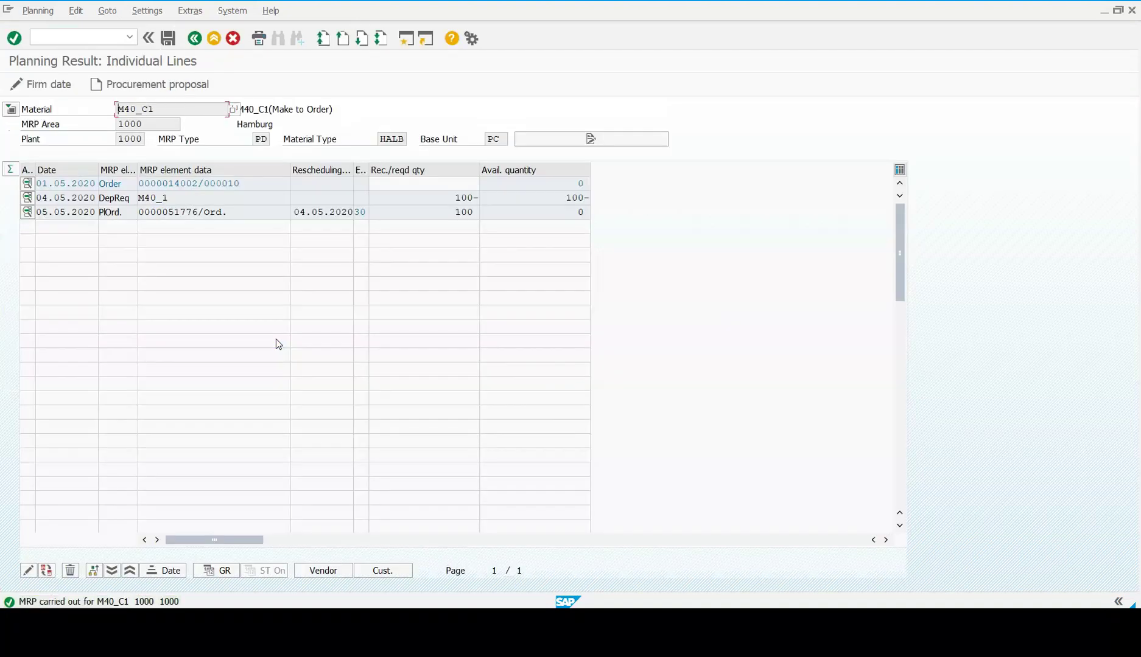
{"action": "left_click", "coordinate": [168, 40]}
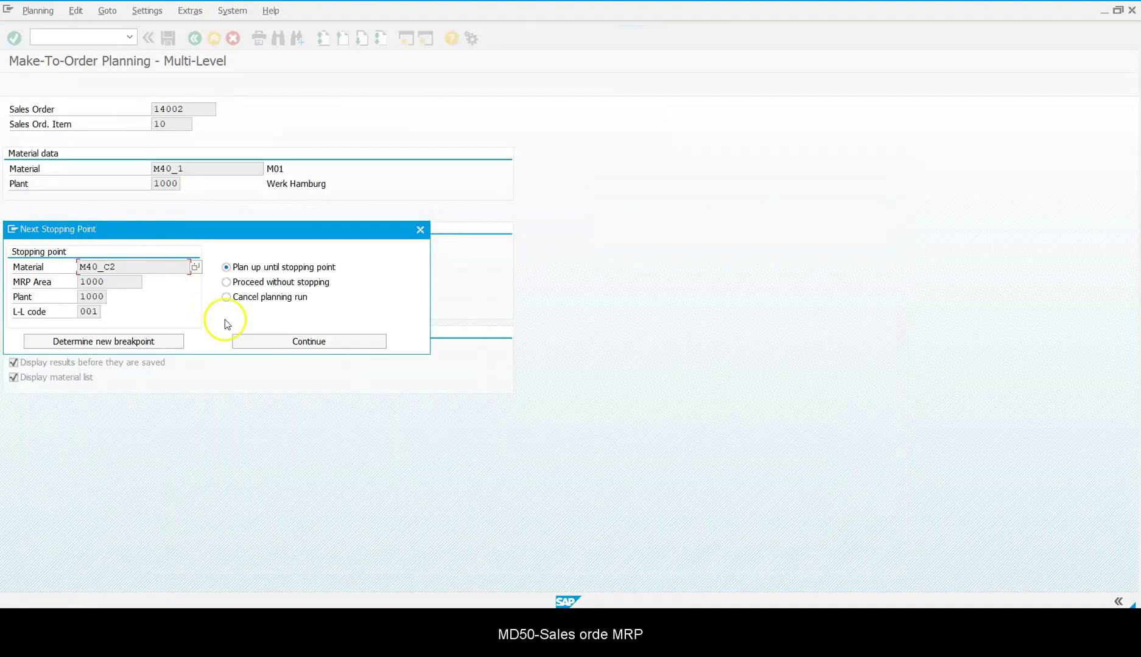
{"action": "left_click", "coordinate": [289, 341]}
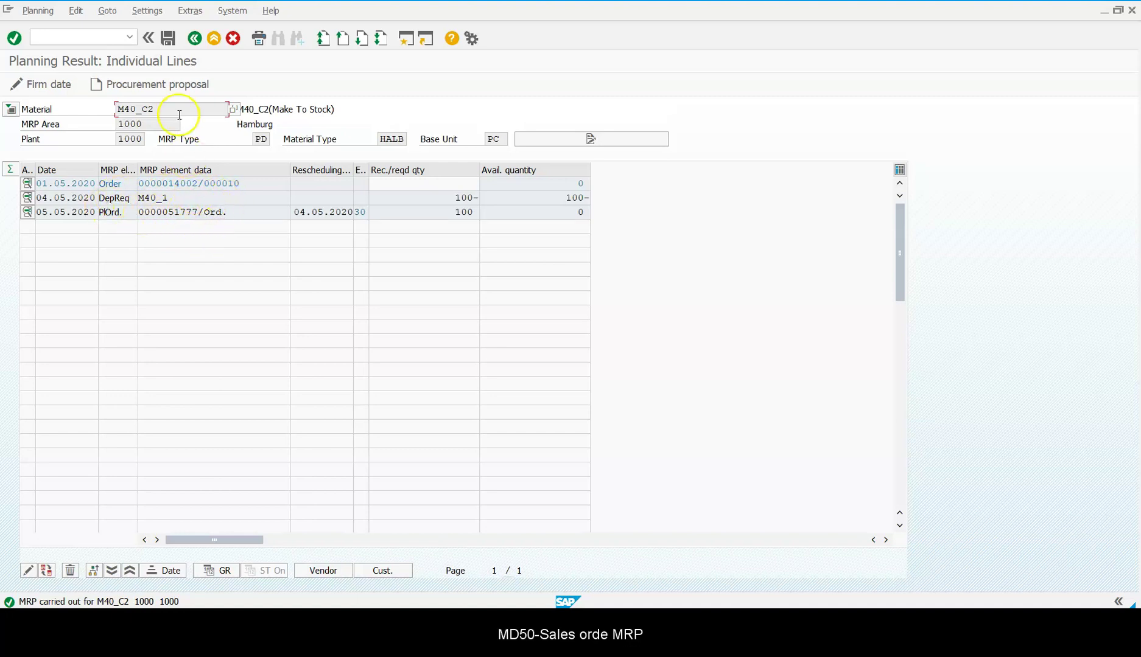
{"action": "left_click", "coordinate": [168, 39]}
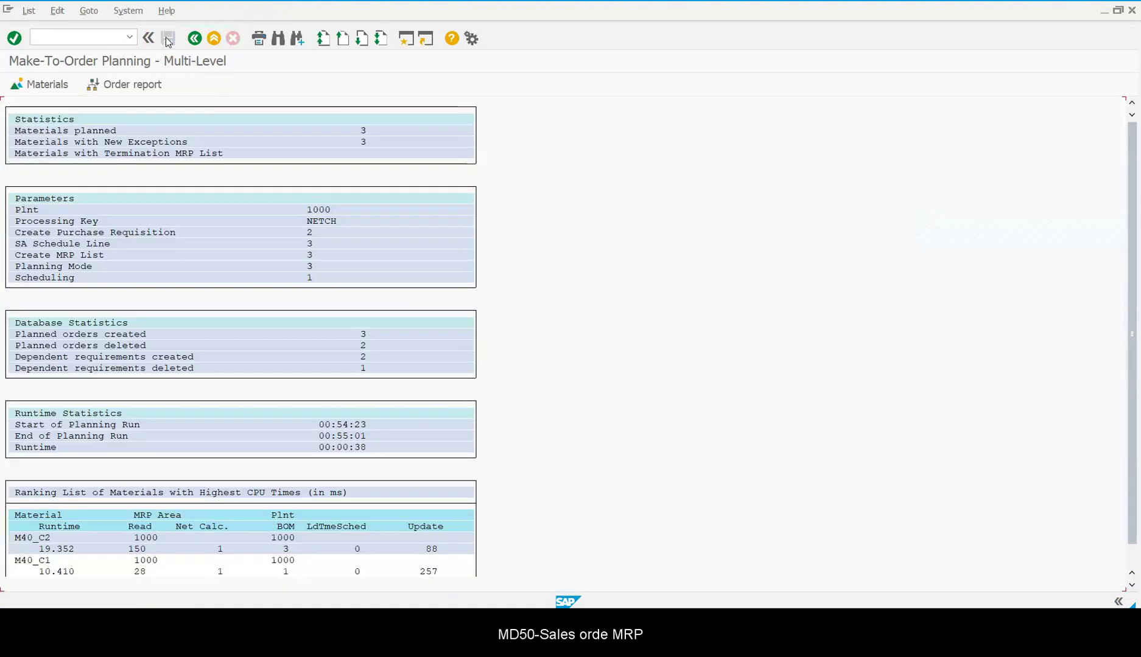
{"action": "left_click", "coordinate": [163, 230]}
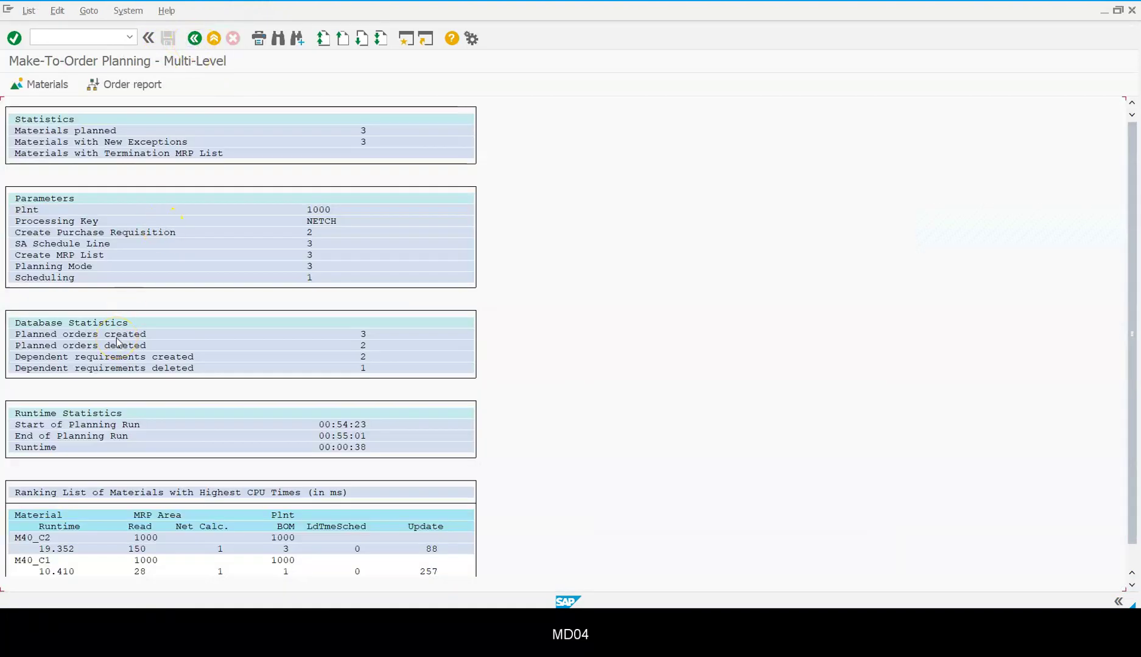
{"action": "left_click", "coordinate": [139, 470]}
{"action": "left_click", "coordinate": [232, 295]}
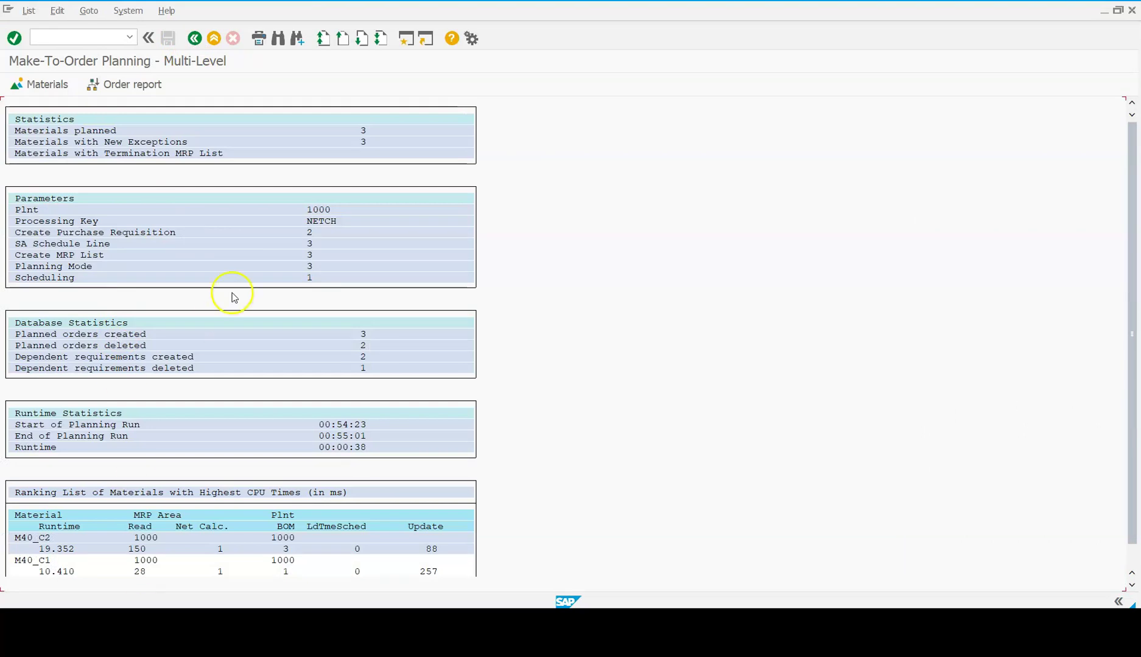
- Open the stock/requirements list (MD04) for material M40_C2
{"action": "left_click", "coordinate": [91, 38]}
{"action": "type", "text": "/nmd04"}
{"action": "key", "text": "Return"}
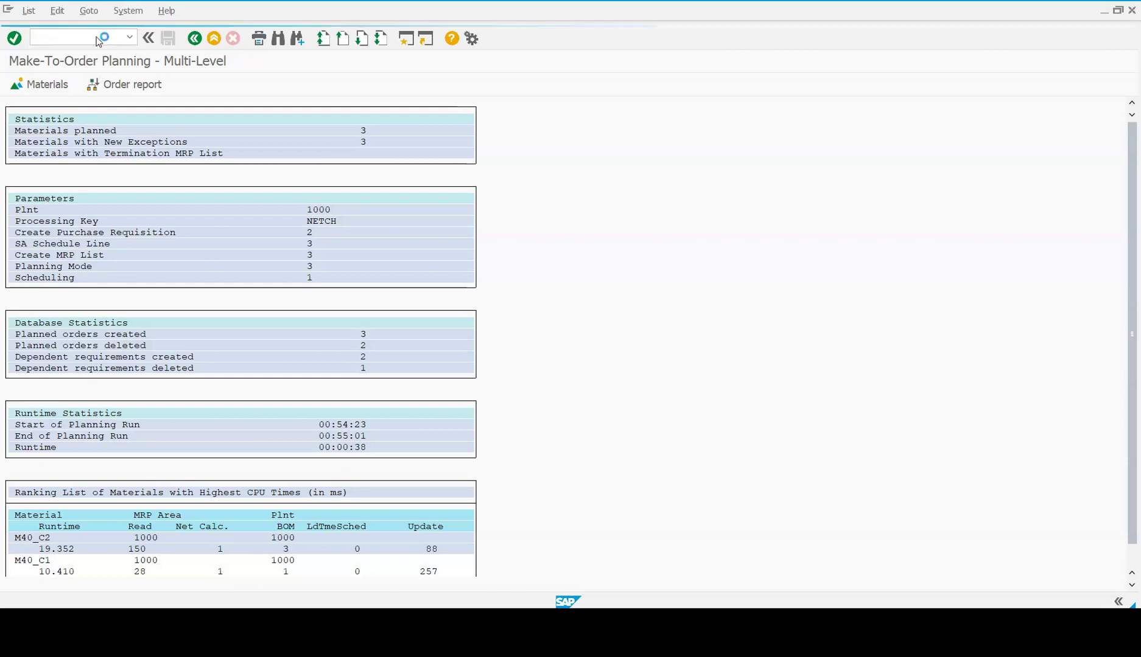
{"action": "type", "text": "M40_c2"}
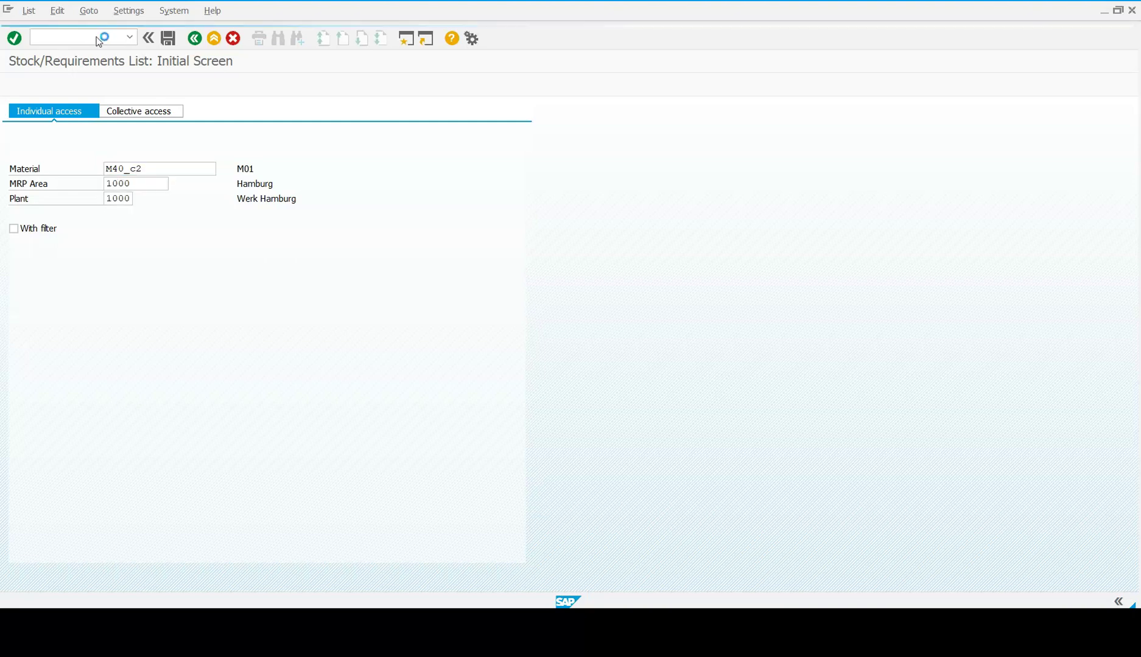
{"action": "key", "text": "Return"}
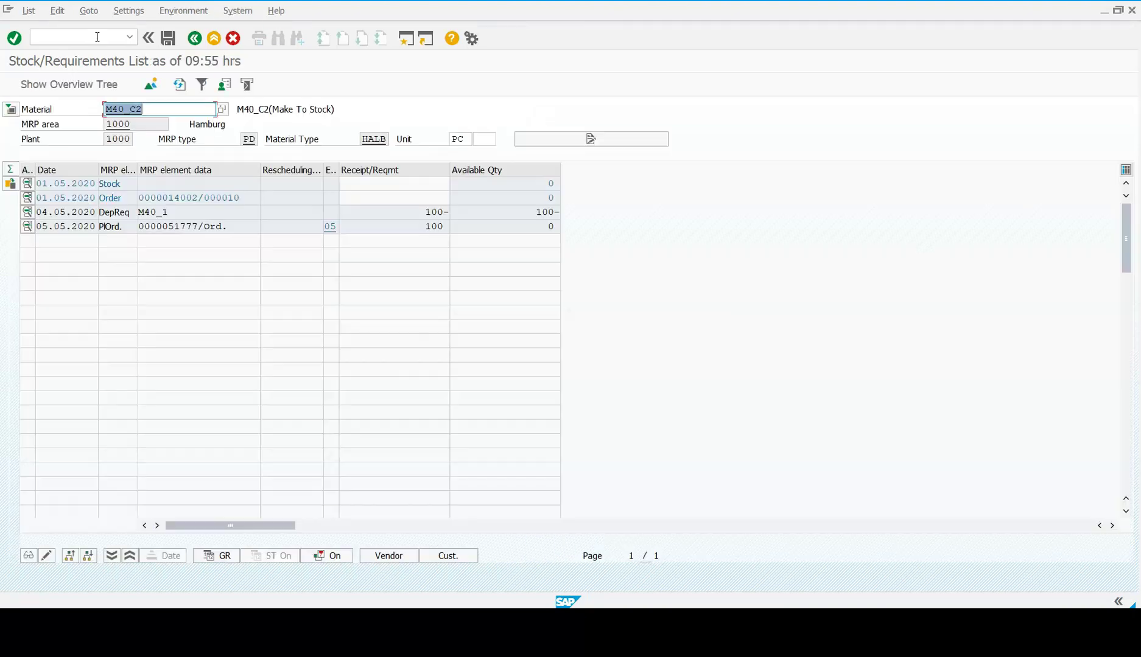
- Expand the header details of M40_C2 and check the individual/collective indicator in its explosion data
{"action": "left_click", "coordinate": [105, 74]}
{"action": "left_click", "coordinate": [10, 109]}
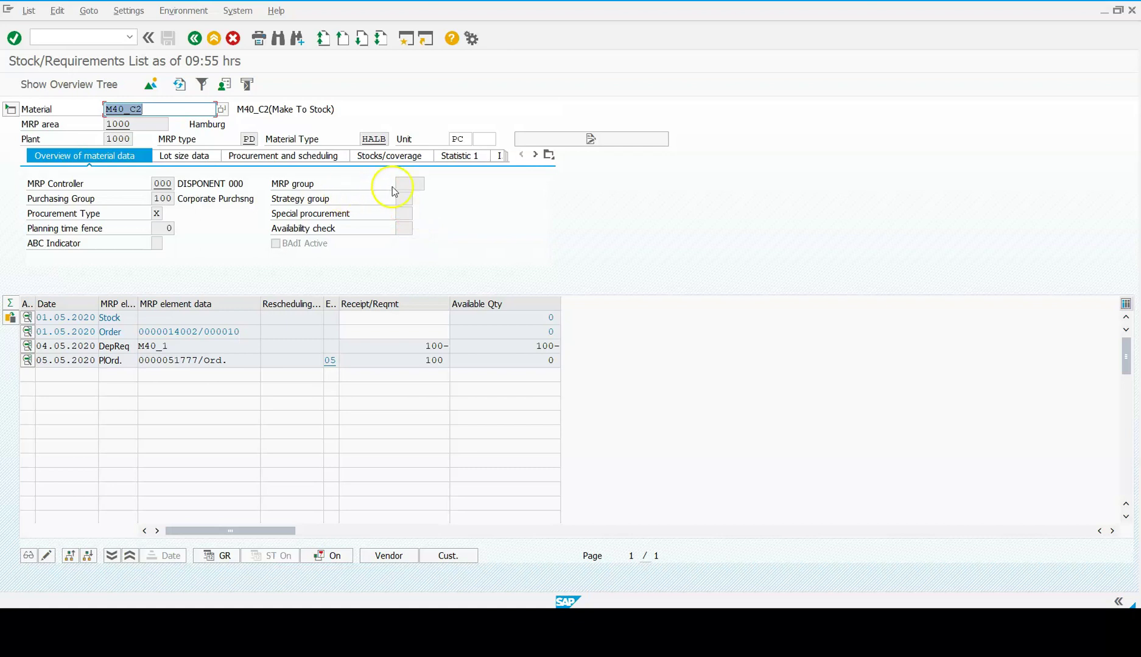
{"action": "left_click", "coordinate": [549, 154]}
{"action": "left_click", "coordinate": [582, 265]}
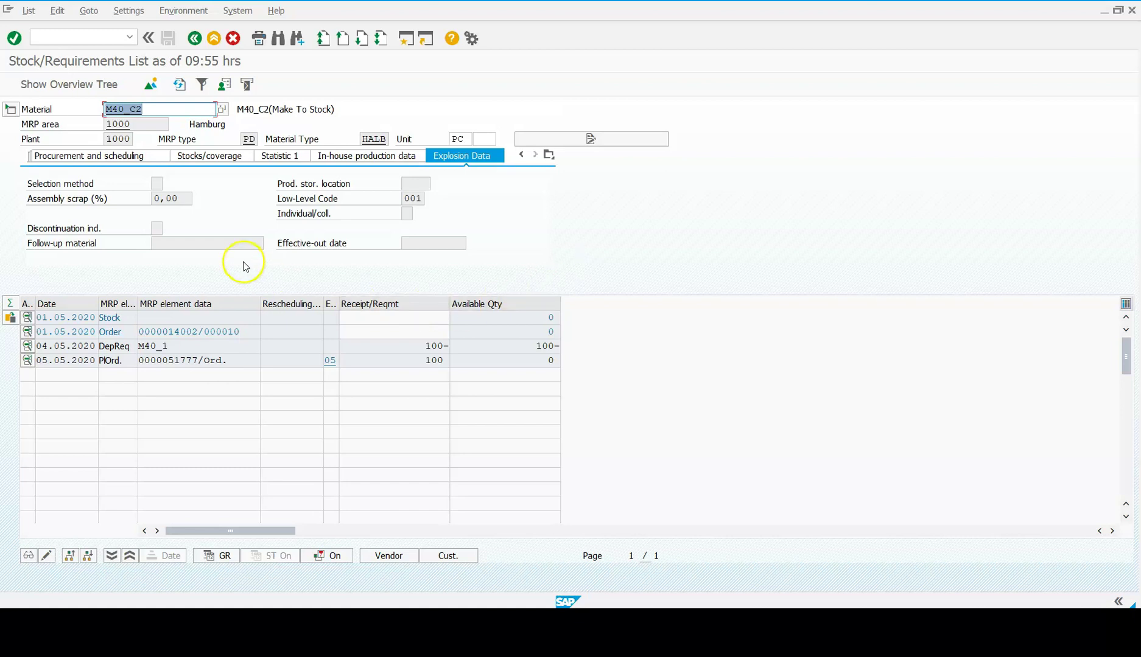
{"action": "left_click", "coordinate": [405, 213]}
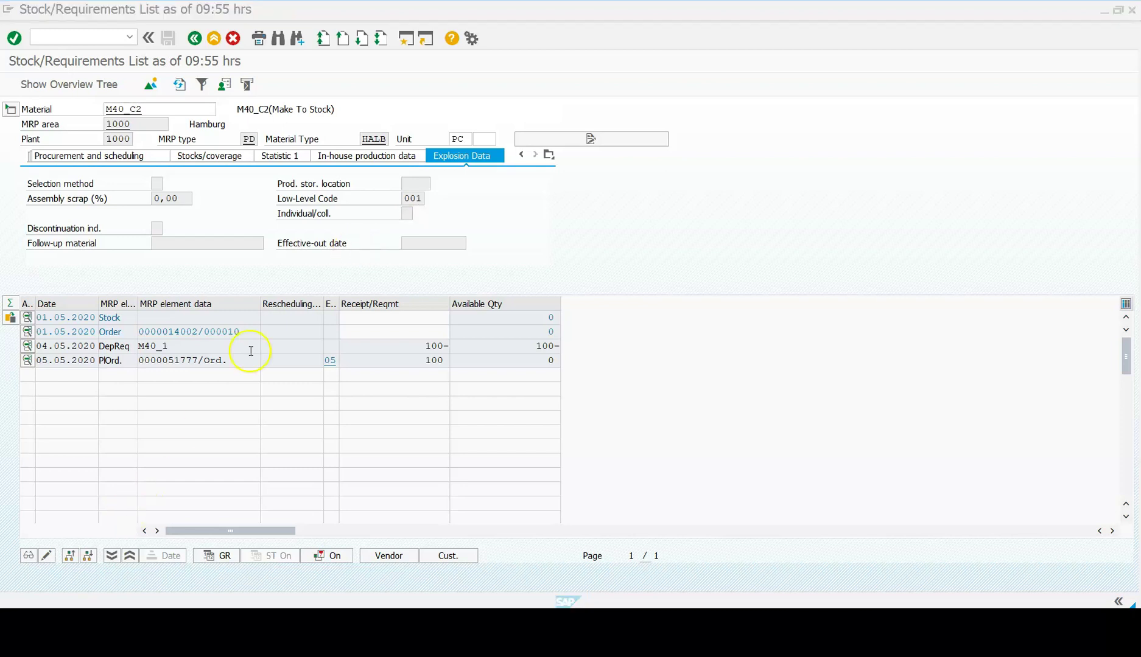
- Open the MRP 4 view of material M40_C2 for changing (MM02), with plant 1000 and storage location 0001
{"action": "left_click", "coordinate": [96, 38]}
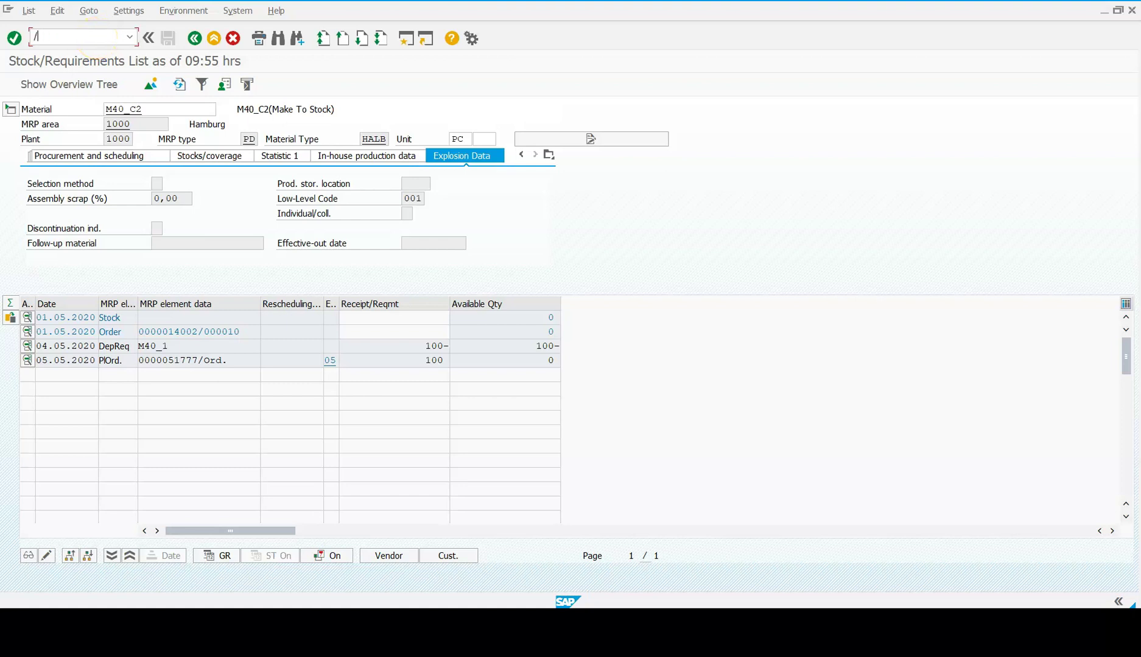
{"action": "key", "text": "Return"}
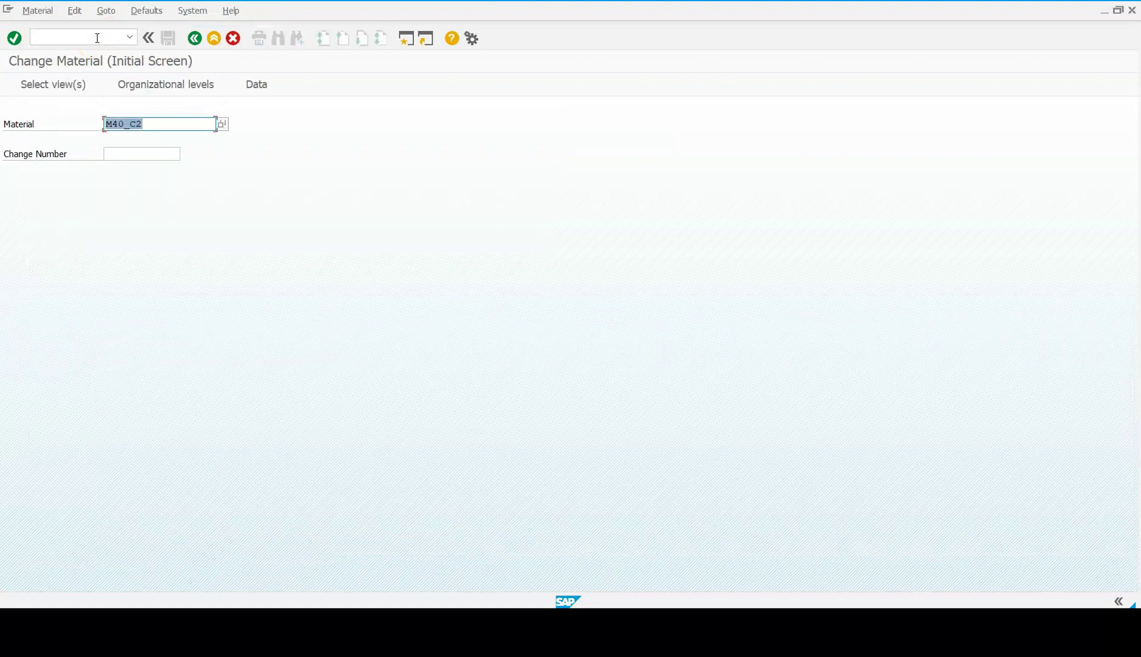
{"action": "key", "text": "Return"}
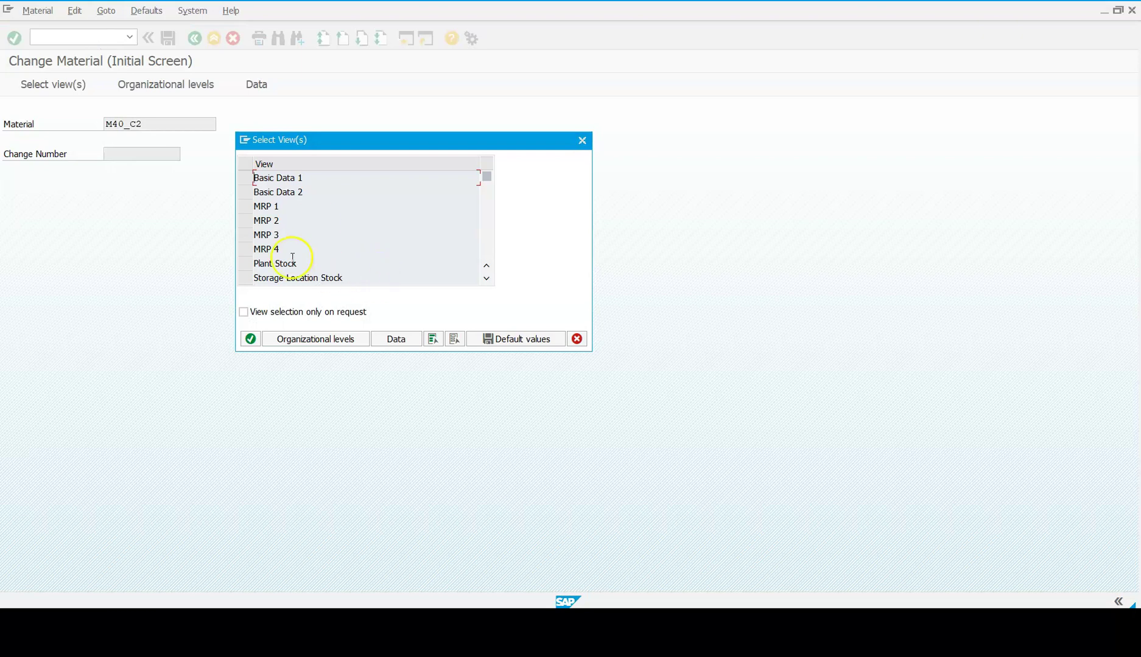
{"action": "left_click", "coordinate": [248, 250]}
{"action": "key", "text": "Return"}
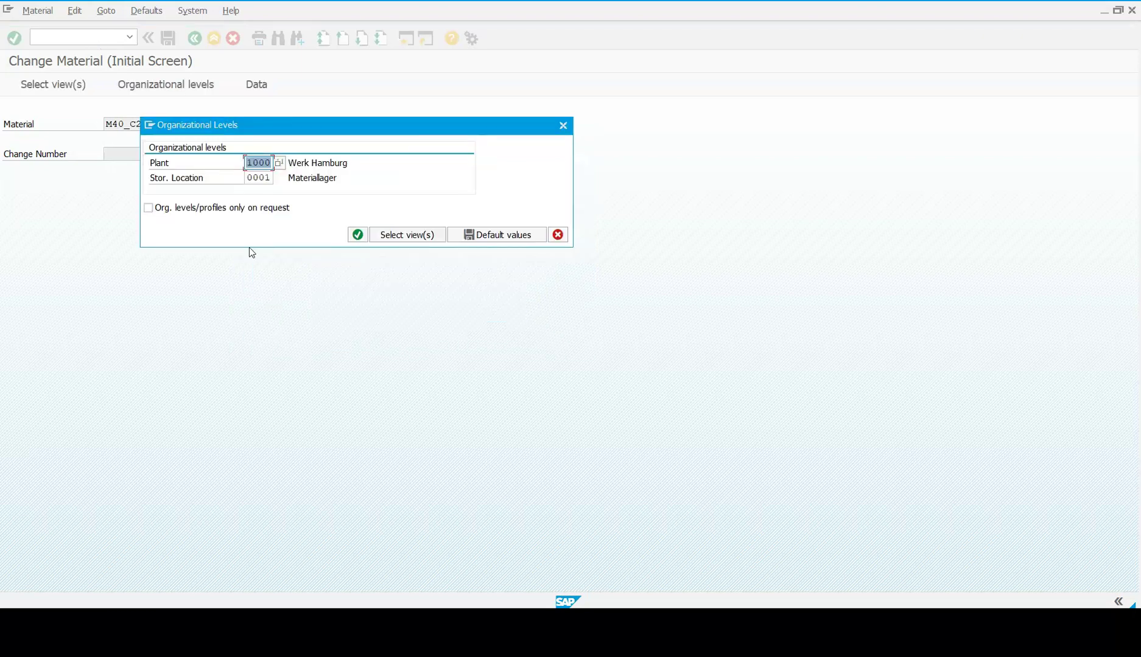
{"action": "left_click", "coordinate": [286, 204]}
{"action": "key", "text": "Return"}
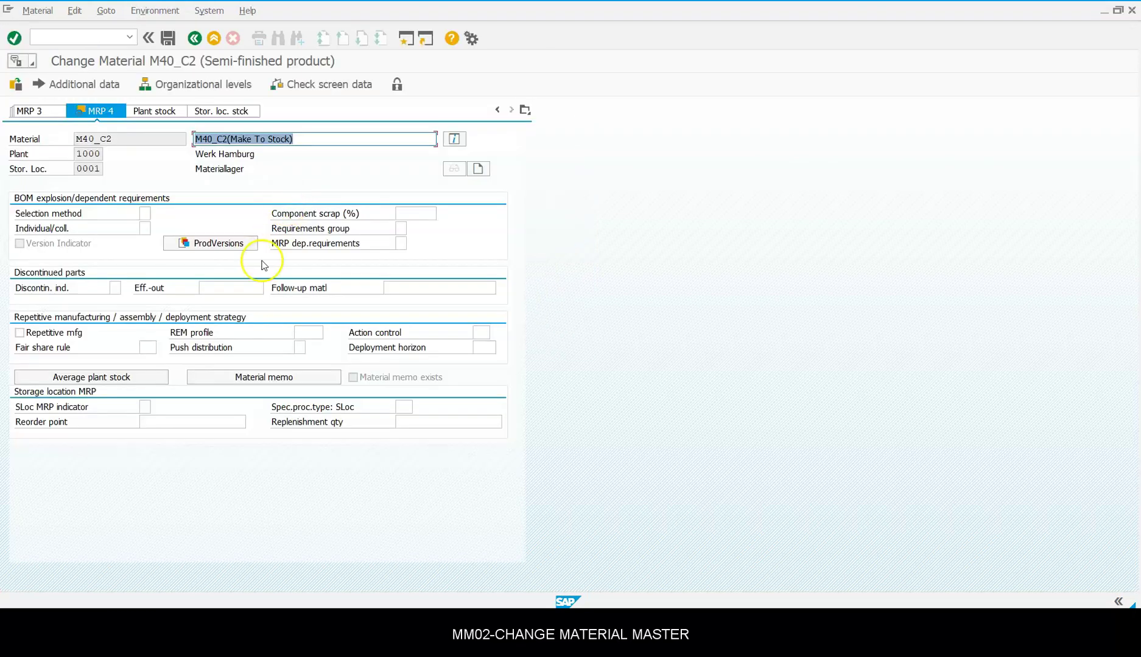
- Set the individual/collective indicator to 2 (Collective requirements only), save the material and exit the transaction
{"action": "left_click", "coordinate": [146, 228]}
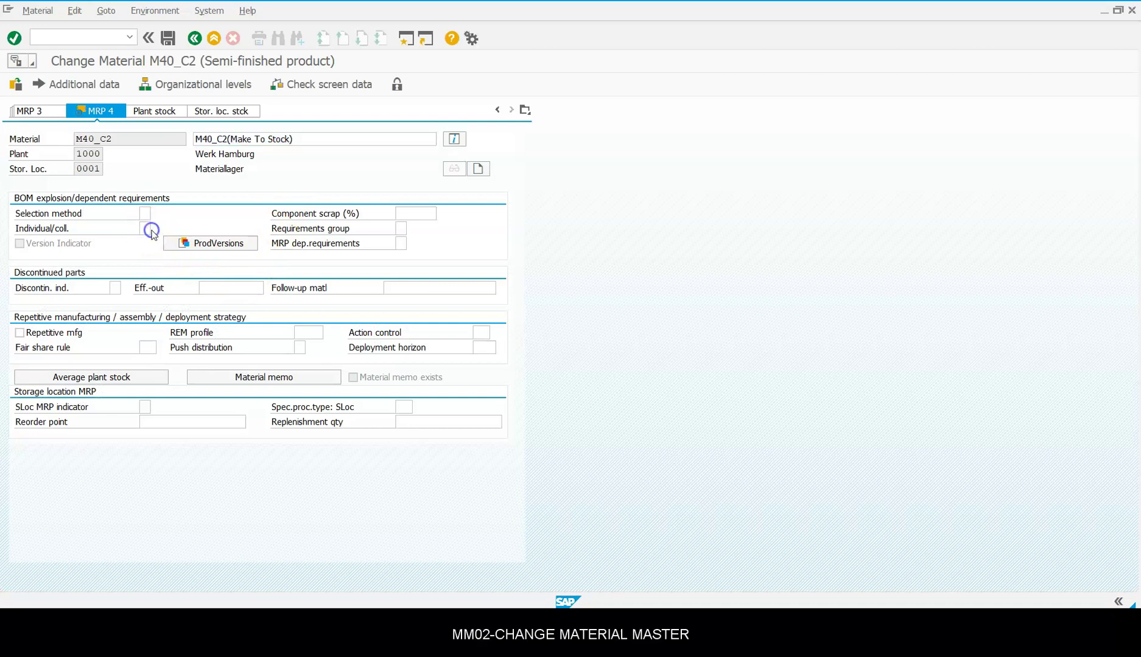
{"action": "key", "text": "F4"}
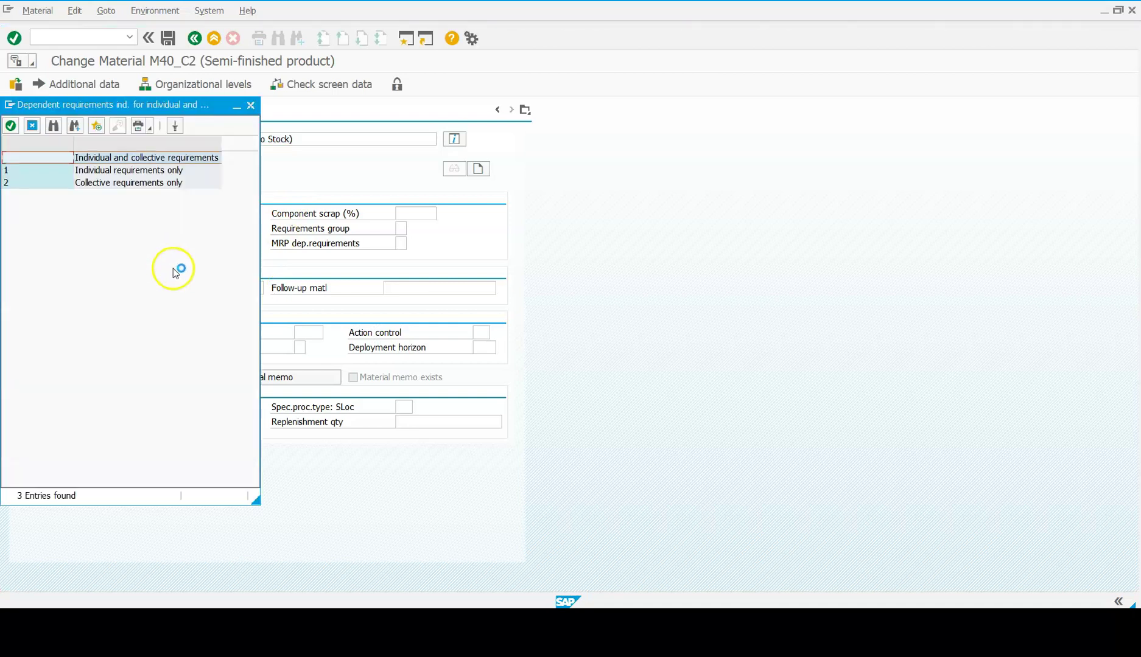
{"action": "double_click", "coordinate": [84, 182]}
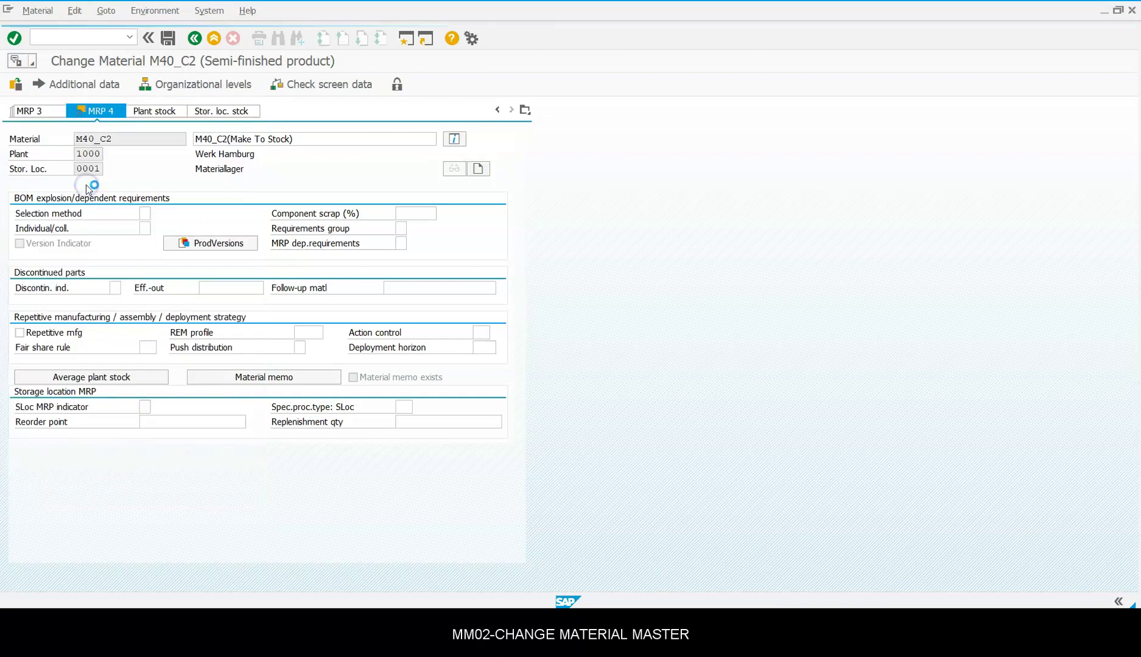
{"action": "left_click", "coordinate": [169, 39]}
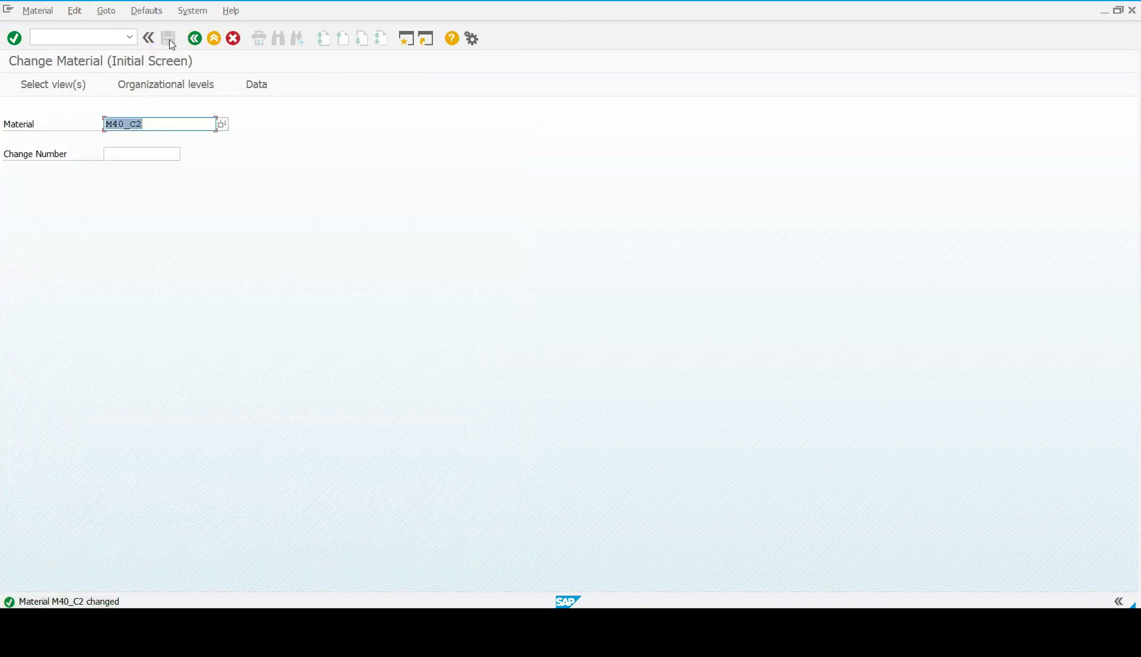
{"action": "left_click", "coordinate": [194, 38]}
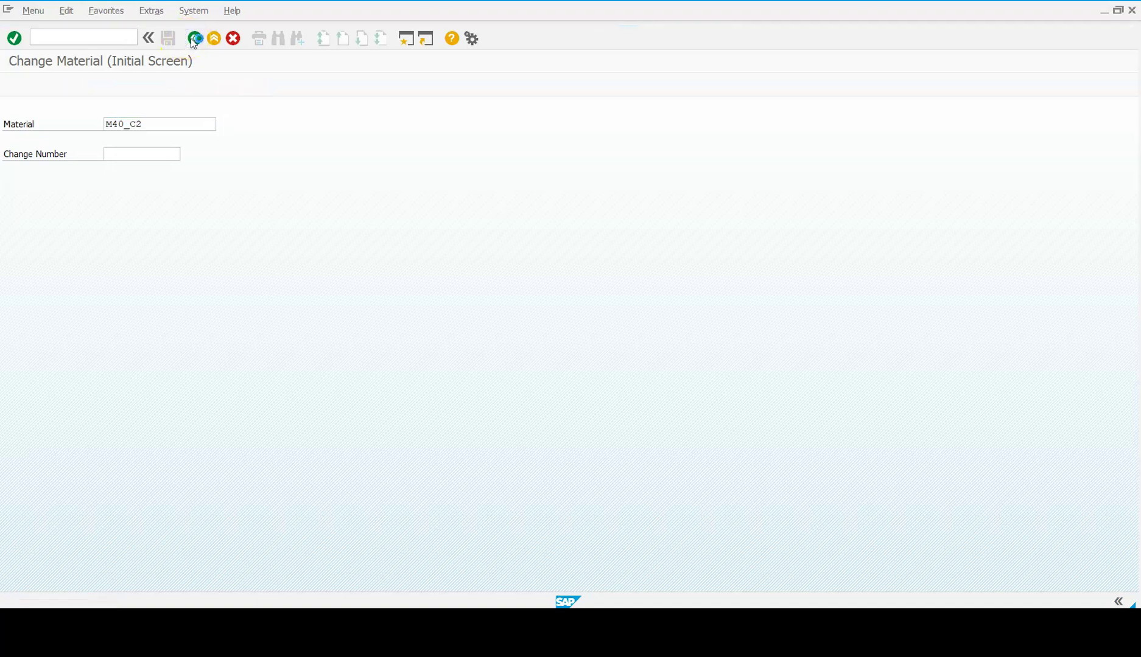
- Open multi-level make-to-order planning (MD50) and set the planning mode to 3
{"action": "type", "text": "md50"}
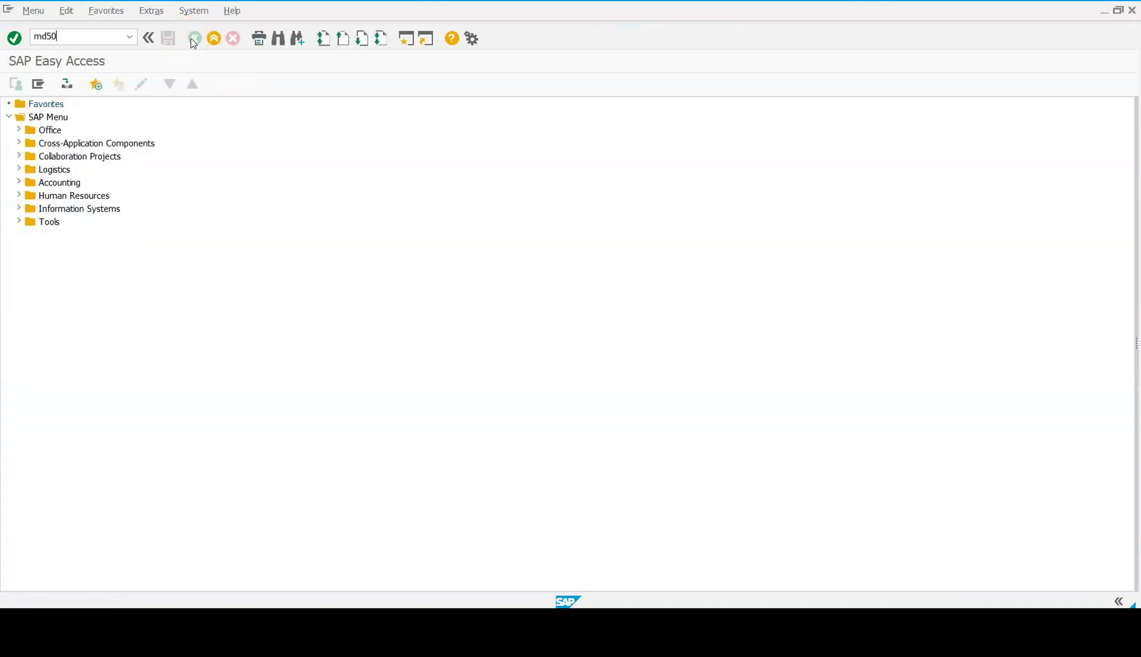
{"action": "key", "text": "Return"}
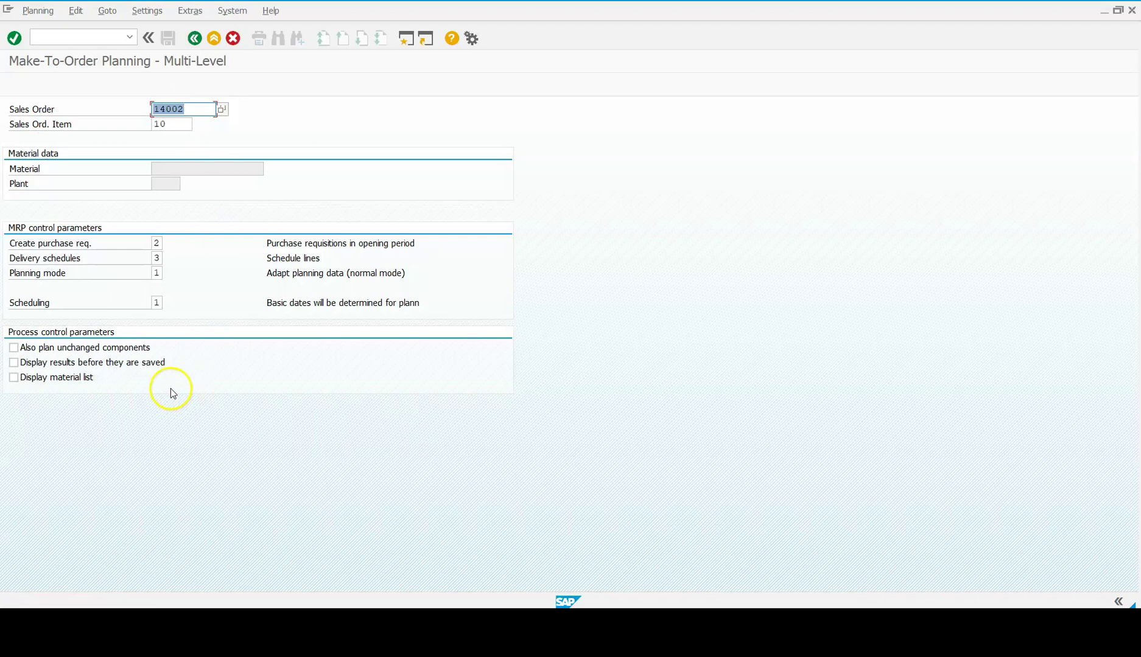
{"action": "left_click", "coordinate": [156, 273]}
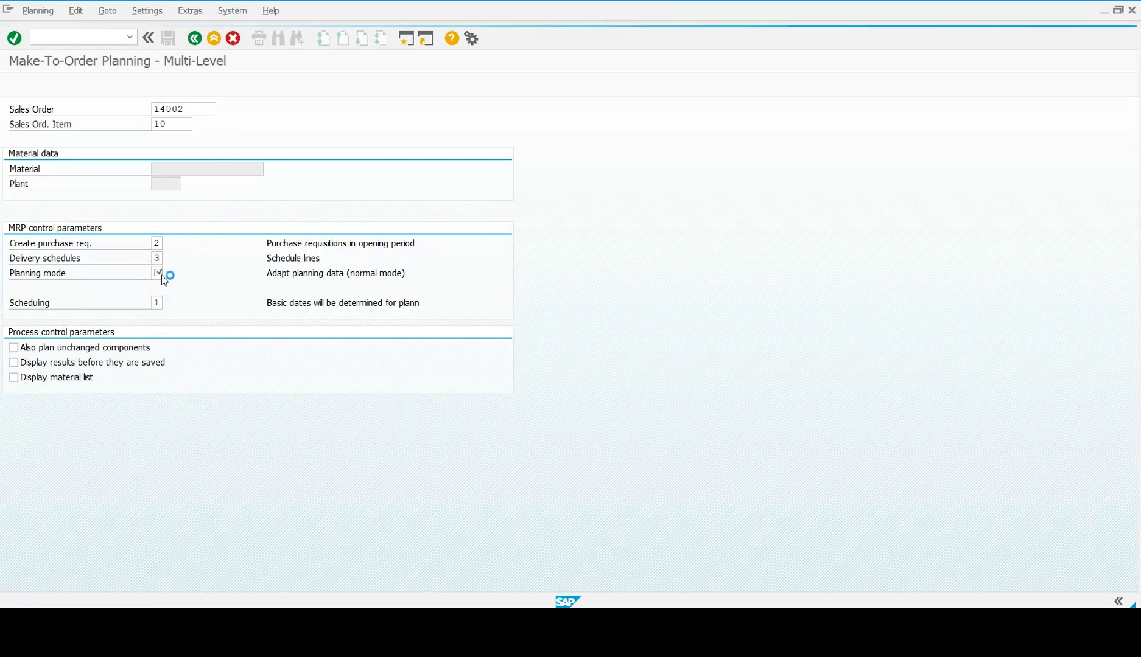
{"action": "key", "text": "F4"}
{"action": "double_click", "coordinate": [112, 183]}
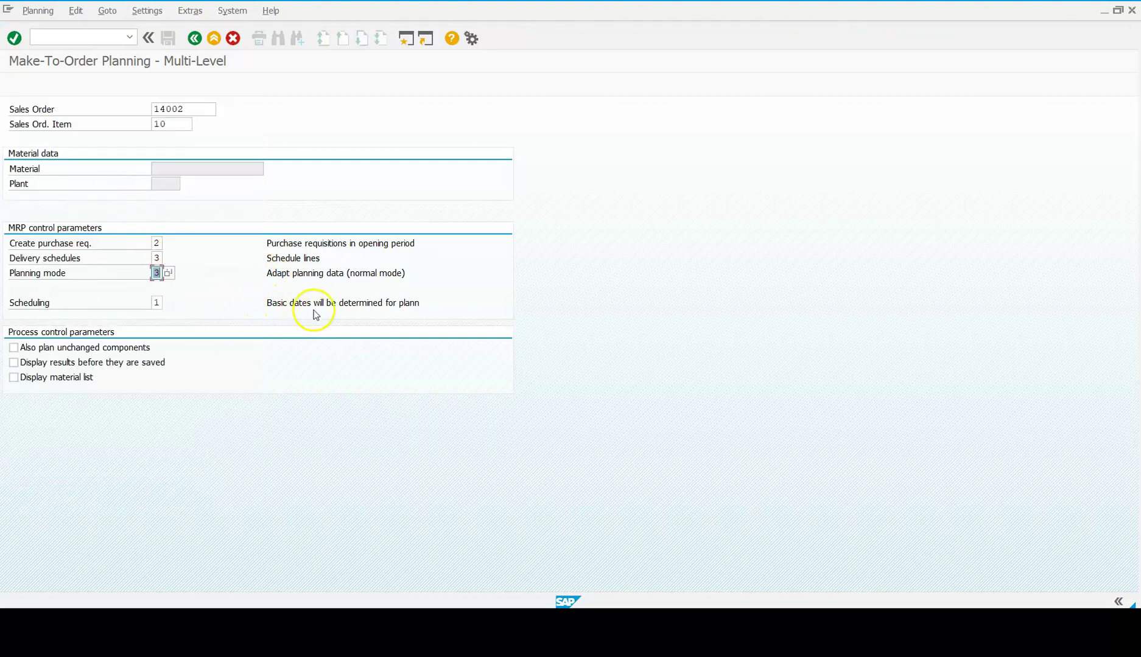
- Enable planning unchanged components, displaying results before saving and displaying the material list, and run the sales order planning
{"action": "left_click", "coordinate": [60, 348]}
{"action": "left_click", "coordinate": [53, 362]}
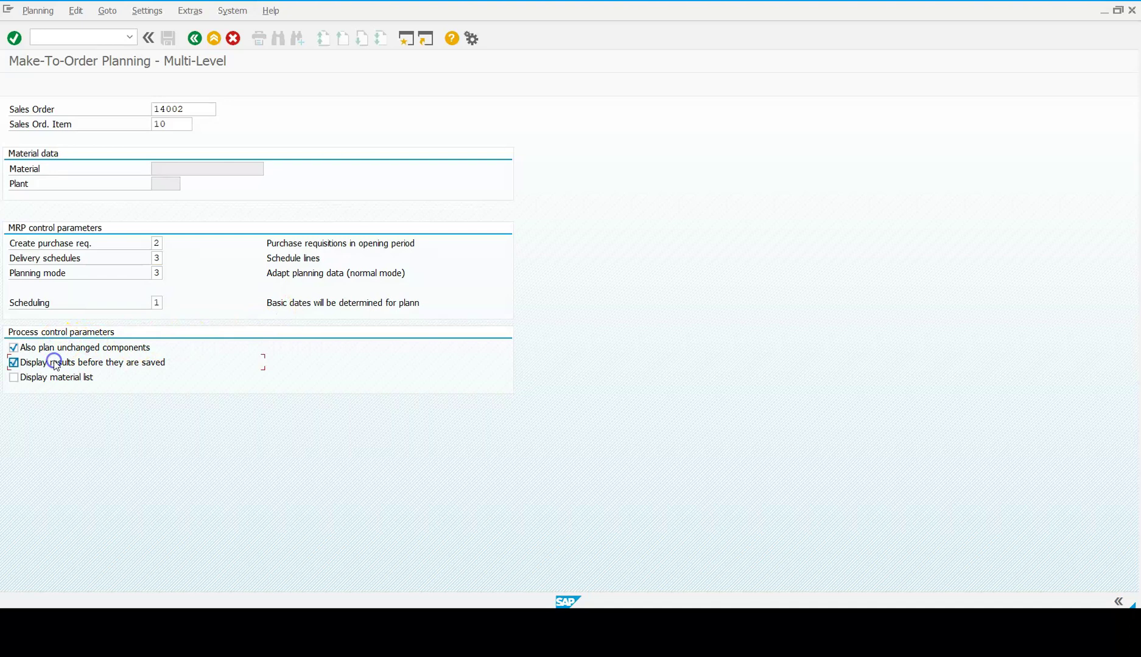
{"action": "left_click", "coordinate": [54, 376]}
{"action": "key", "text": "Return"}
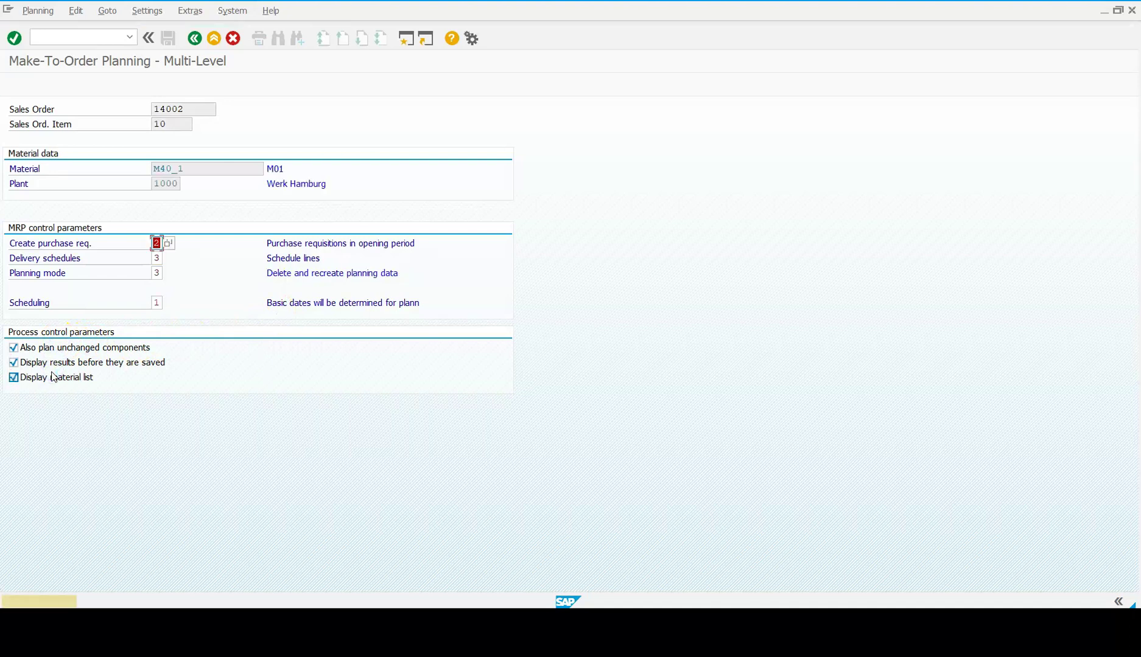
{"action": "key", "text": "Return"}
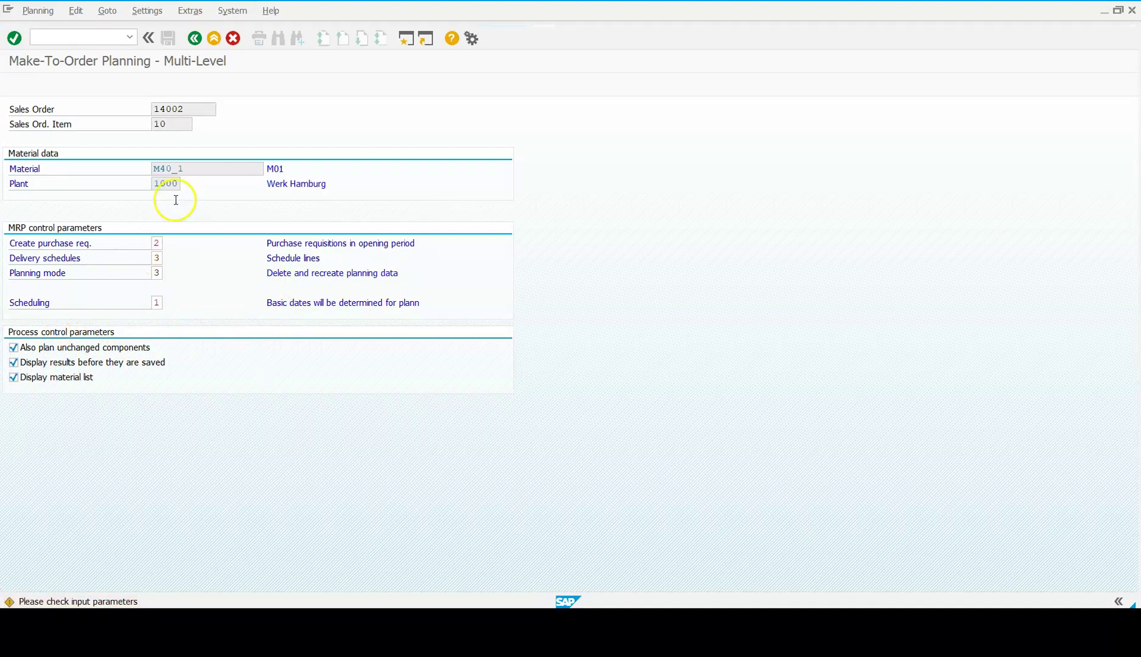
- Save the planning results for M40_1 and M40_C1 and continue the planning run up to stopping point M40_C2
{"action": "left_click", "coordinate": [173, 43]}
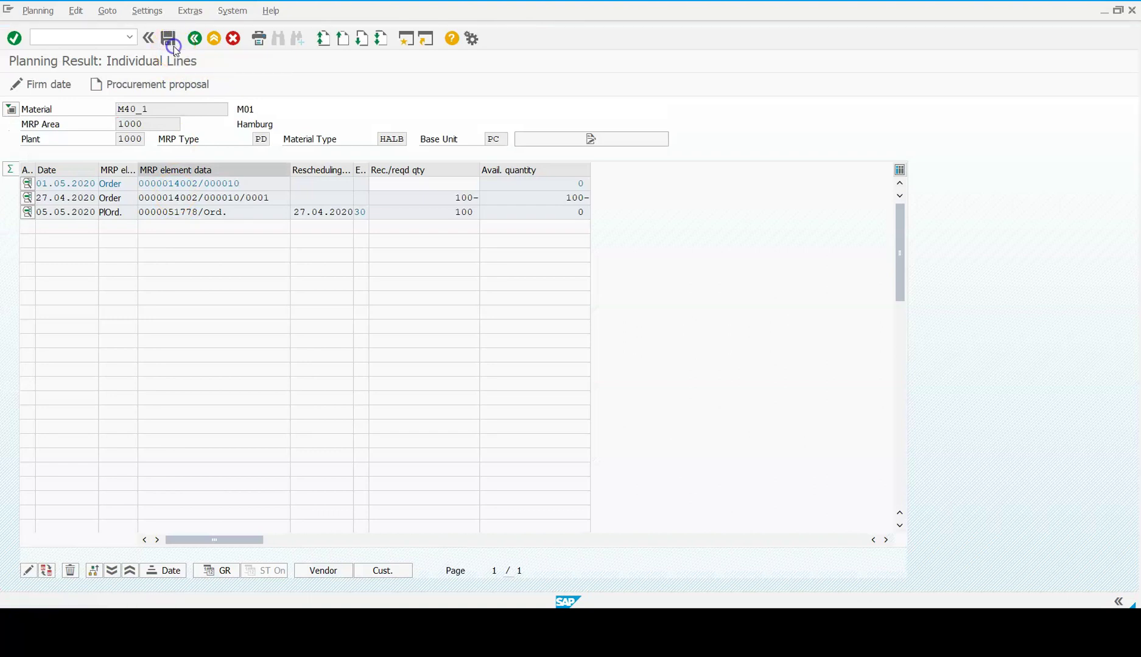
{"action": "left_click", "coordinate": [265, 339]}
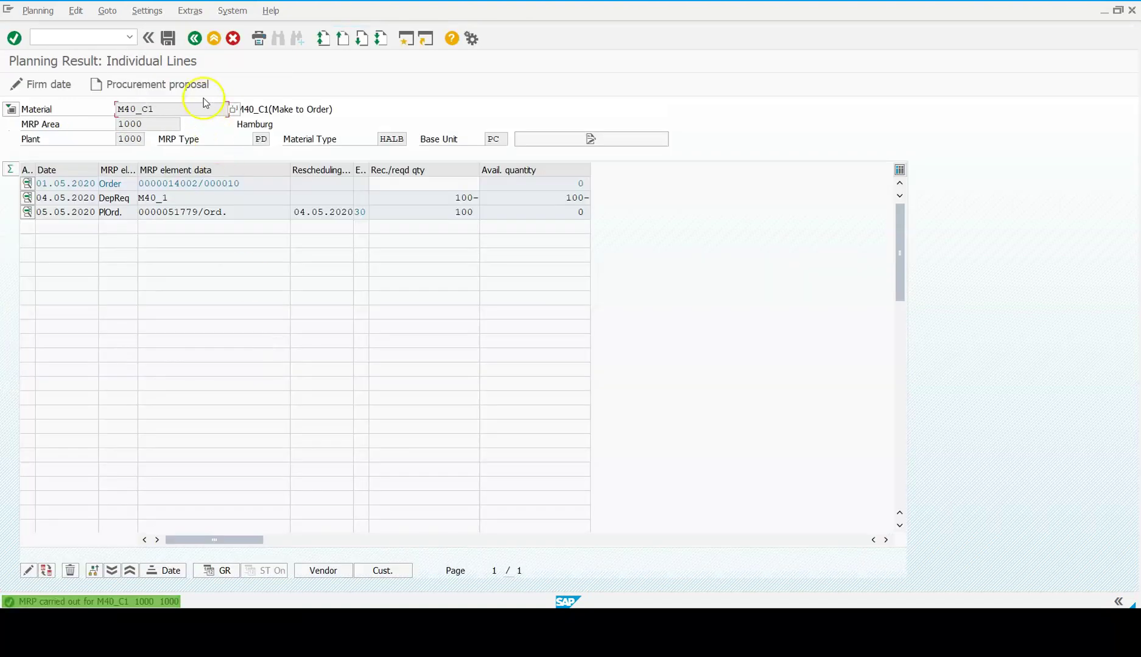
{"action": "left_click", "coordinate": [168, 40]}
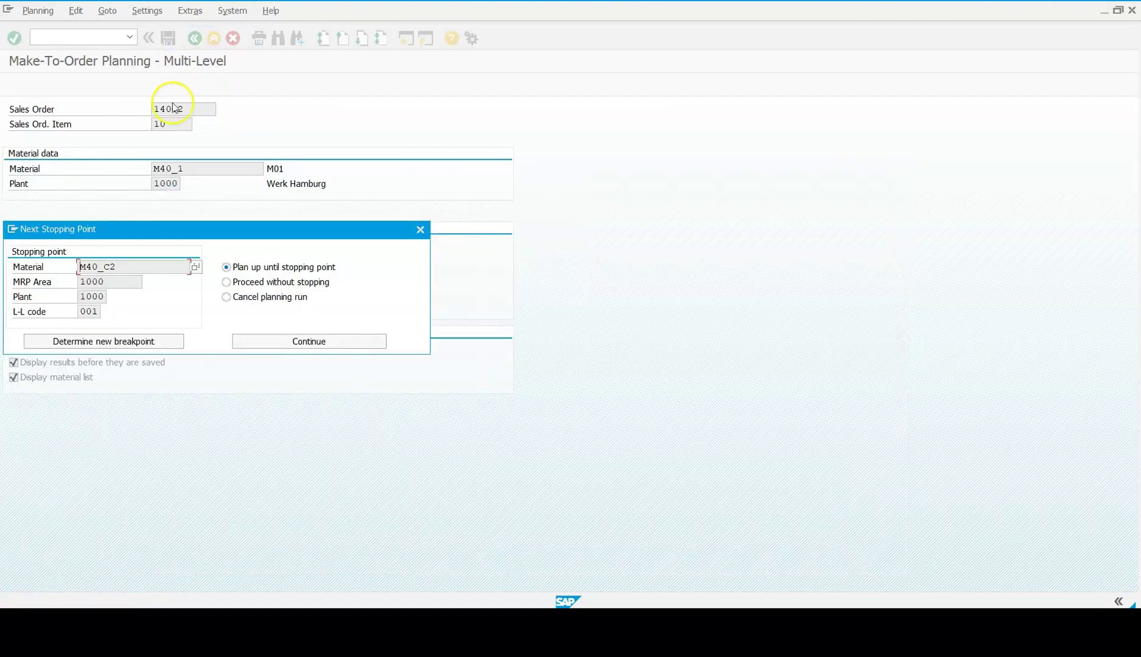
{"action": "left_click", "coordinate": [257, 335]}
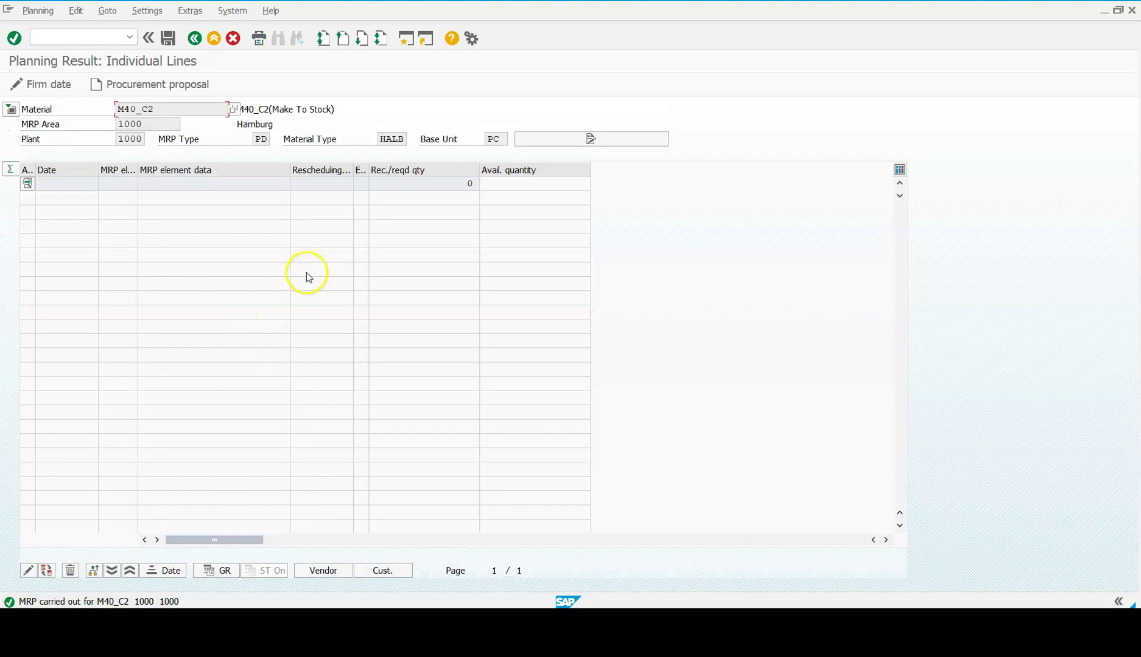
- Save the planning result for M40_C2 to complete the run and exit multi-level make-to-order planning
{"action": "left_click", "coordinate": [167, 38]}
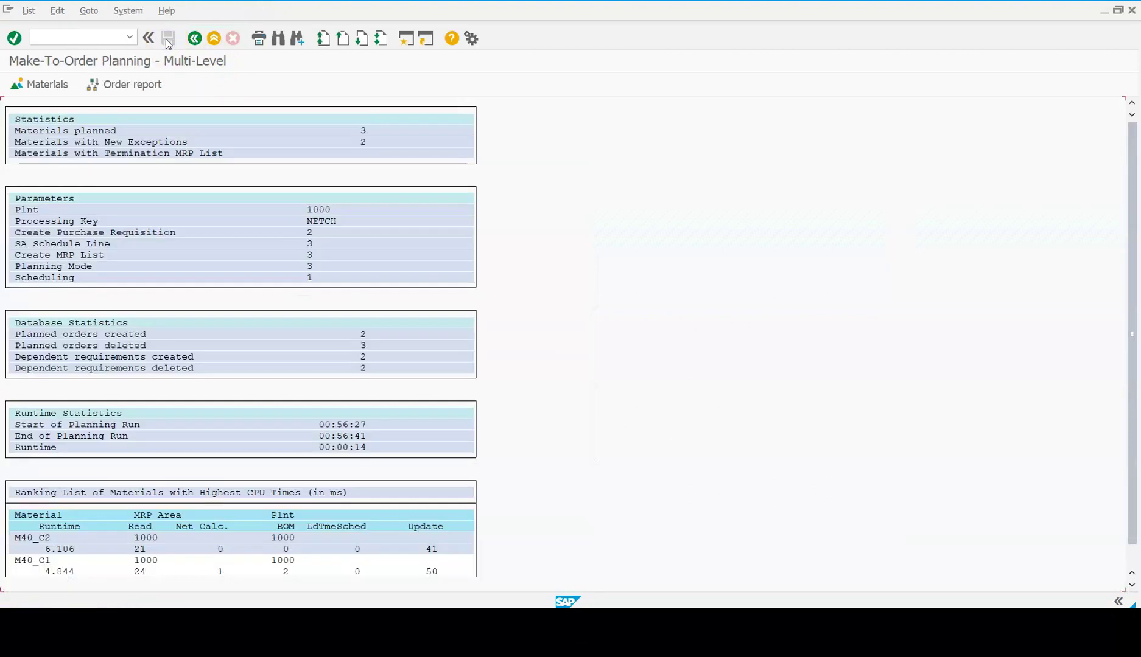
{"action": "left_click", "coordinate": [194, 38]}
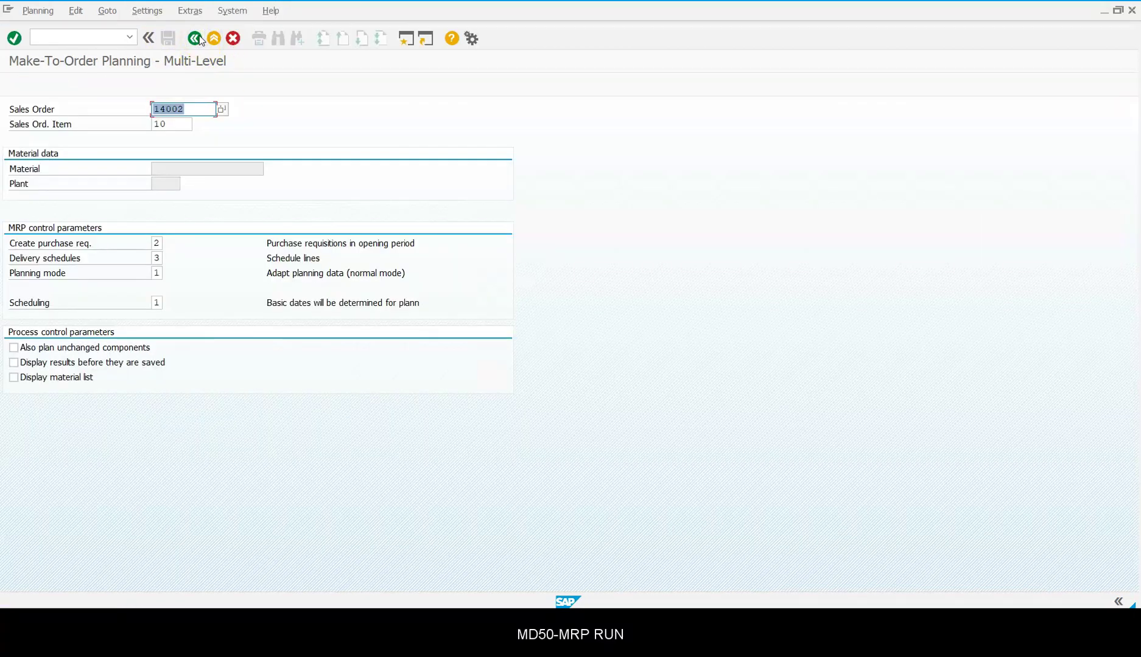
{"action": "left_click", "coordinate": [196, 38]}
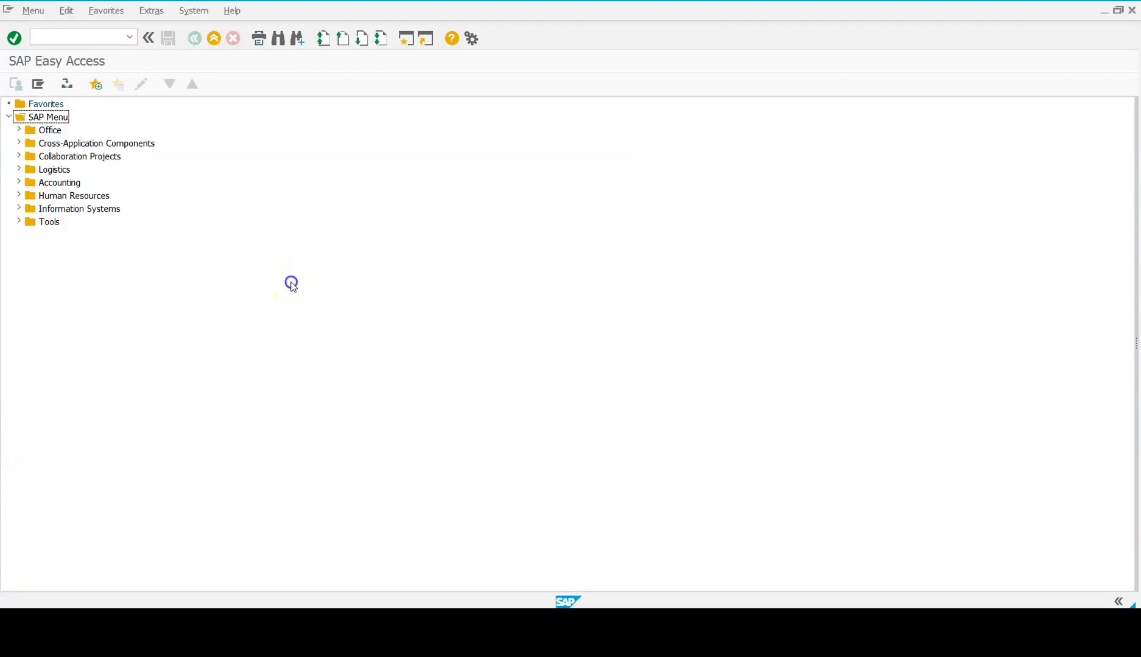
- Check the dependent requirement from M40_1 in the stock/requirements list (MD04) of M40_C2 and exit the list
{"action": "left_click", "coordinate": [98, 36]}
{"action": "key", "text": "Return"}
{"action": "key", "text": "Return"}
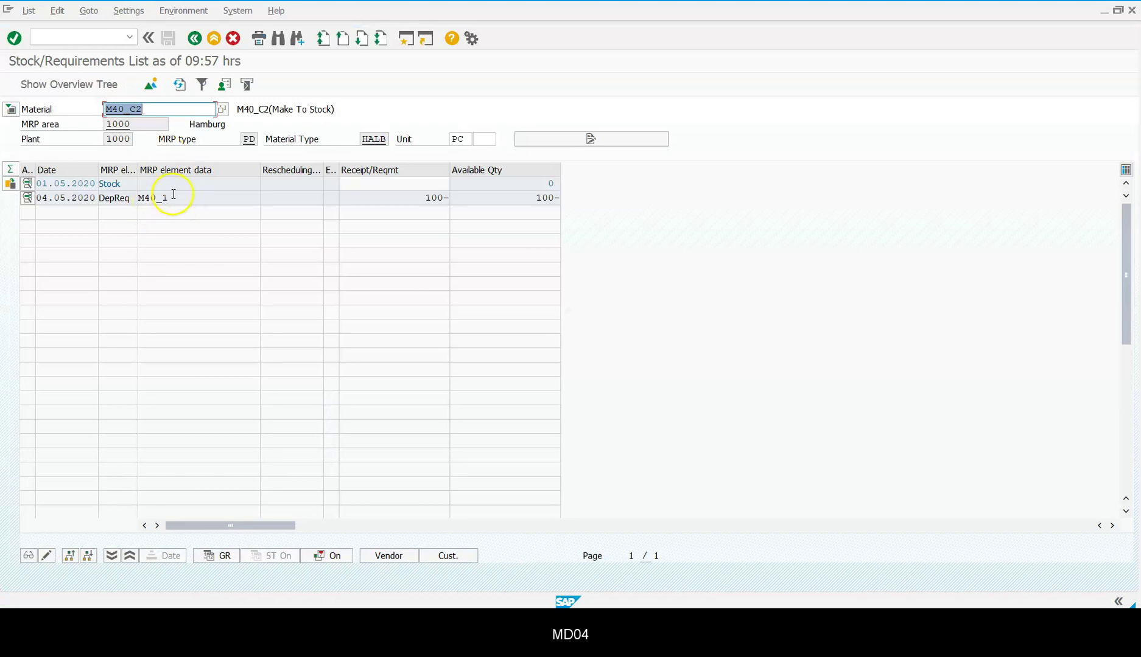
{"action": "left_click_drag", "start_coordinate": [174, 194], "coordinate": [127, 199]}
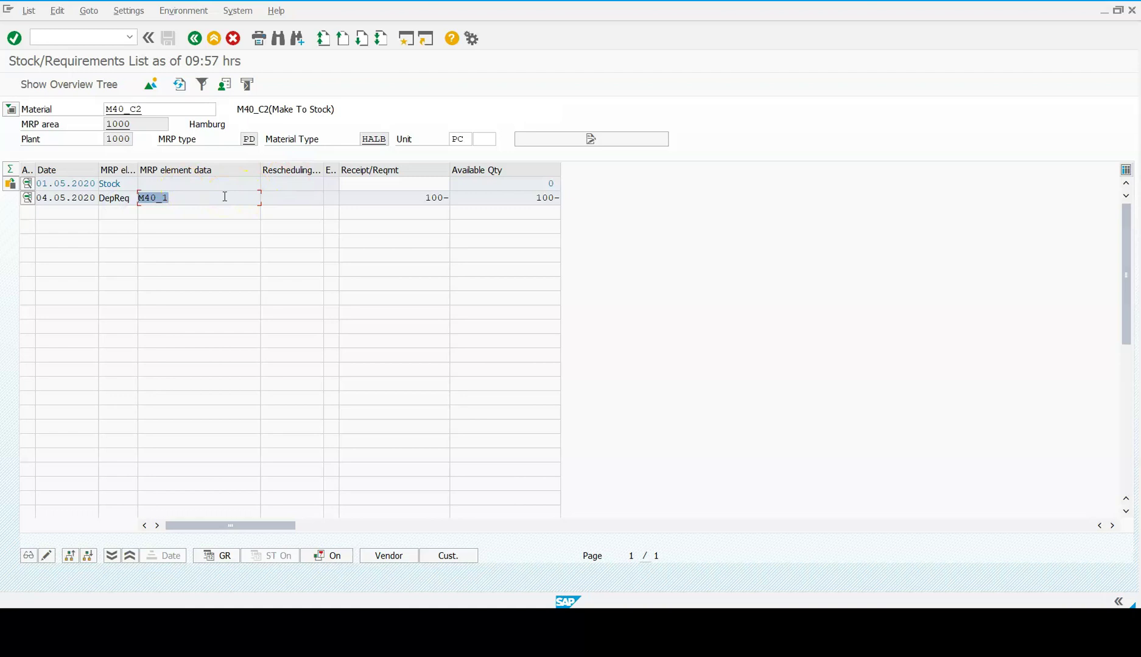
{"action": "left_click", "coordinate": [194, 39]}
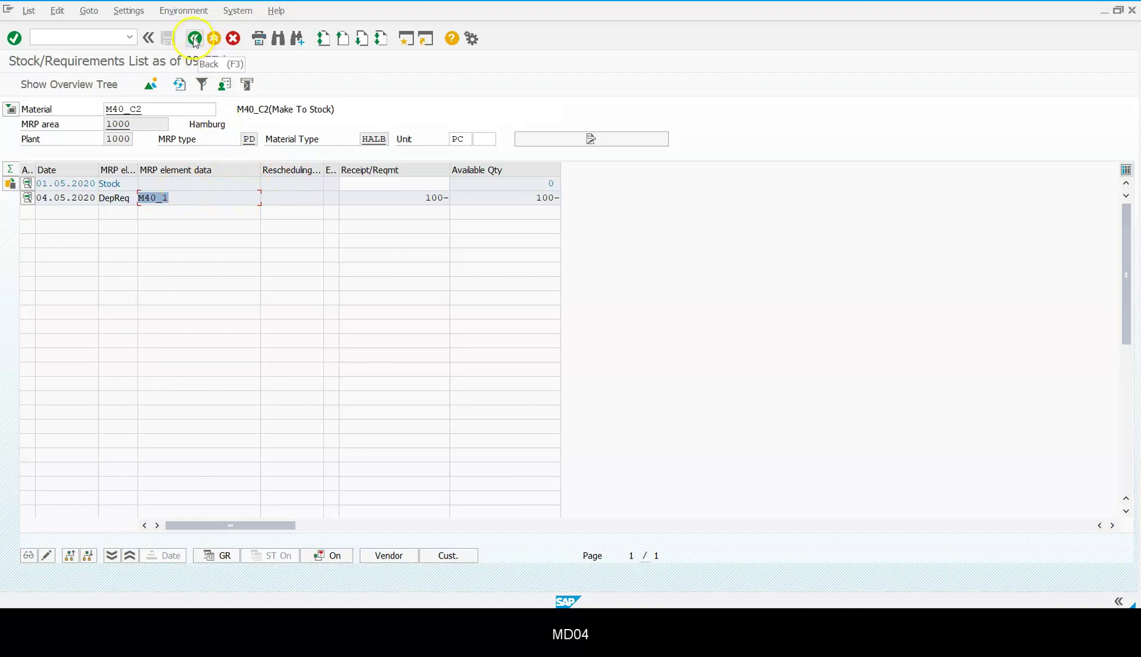
{"action": "left_click", "coordinate": [194, 39]}
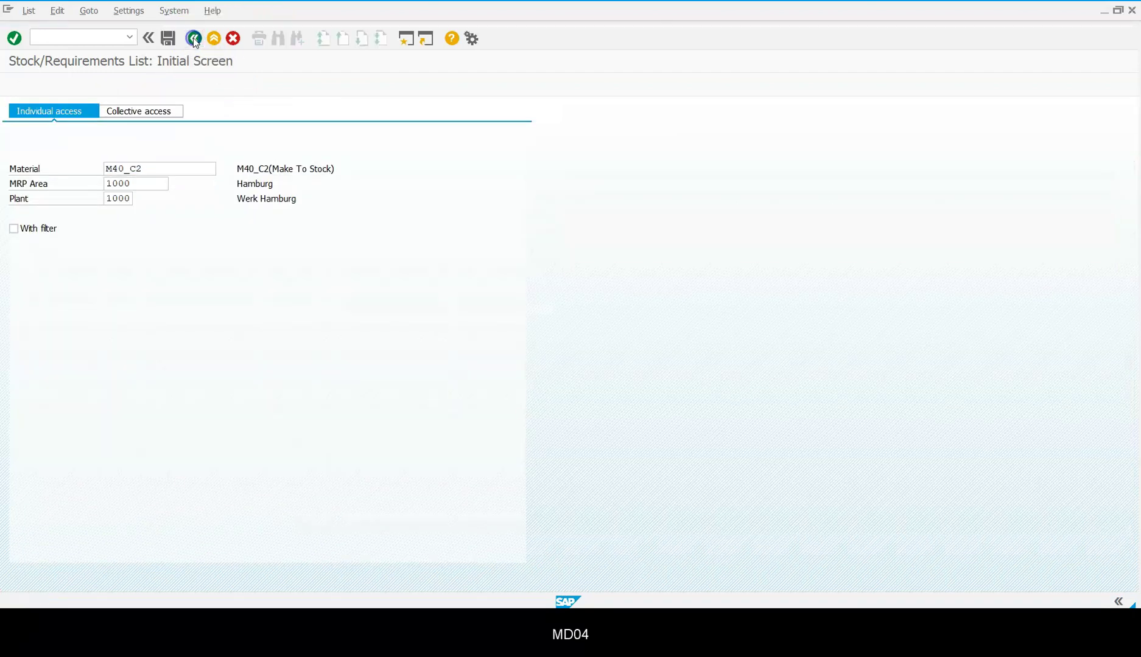
- Open single-item, single-level planning (MD03) for M40_C2 and enable displaying results before saving, with scheduling set to 1
{"action": "left_click", "coordinate": [92, 36]}
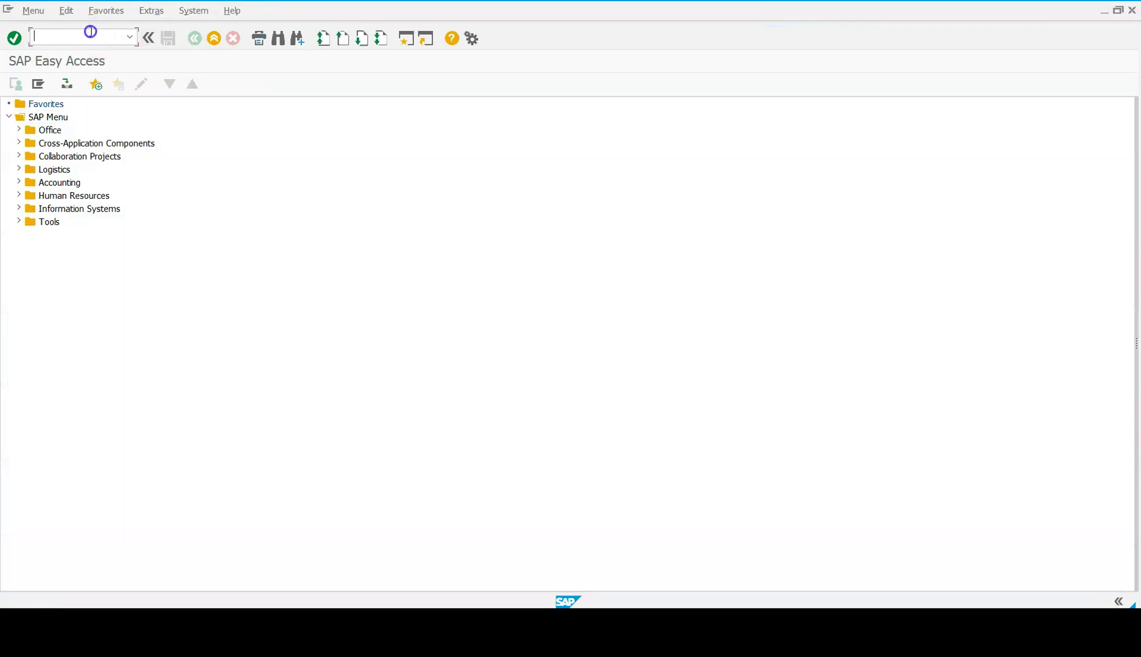
{"action": "type", "text": "md03"}
{"action": "key", "text": "Return"}
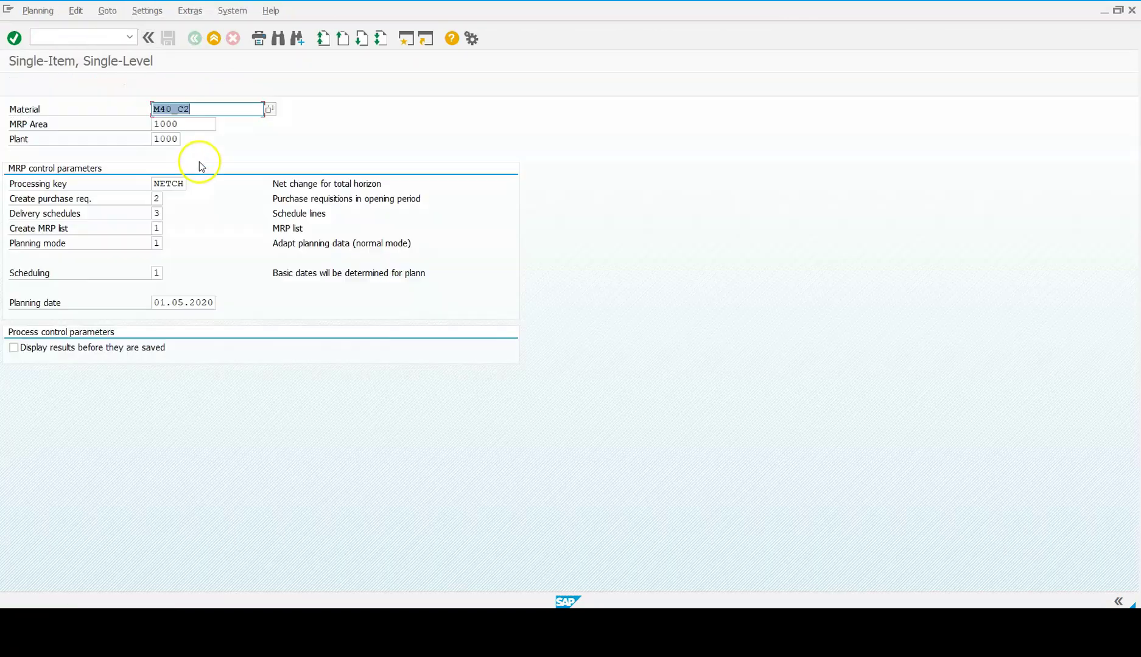
{"action": "left_click", "coordinate": [37, 348]}
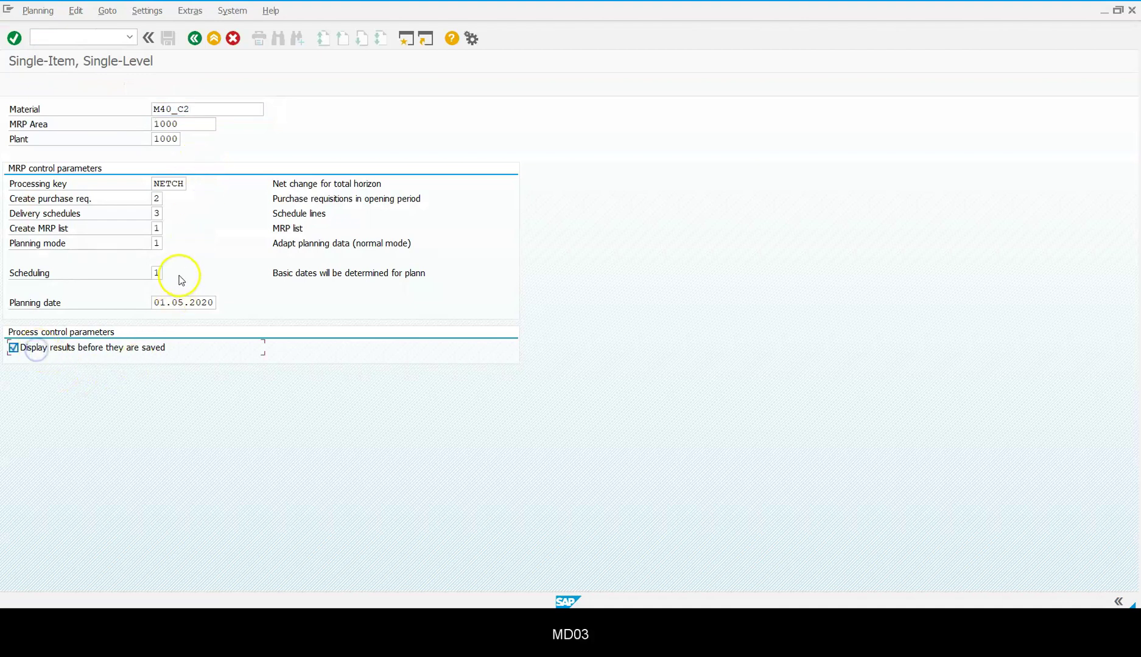
{"action": "left_click", "coordinate": [155, 276]}
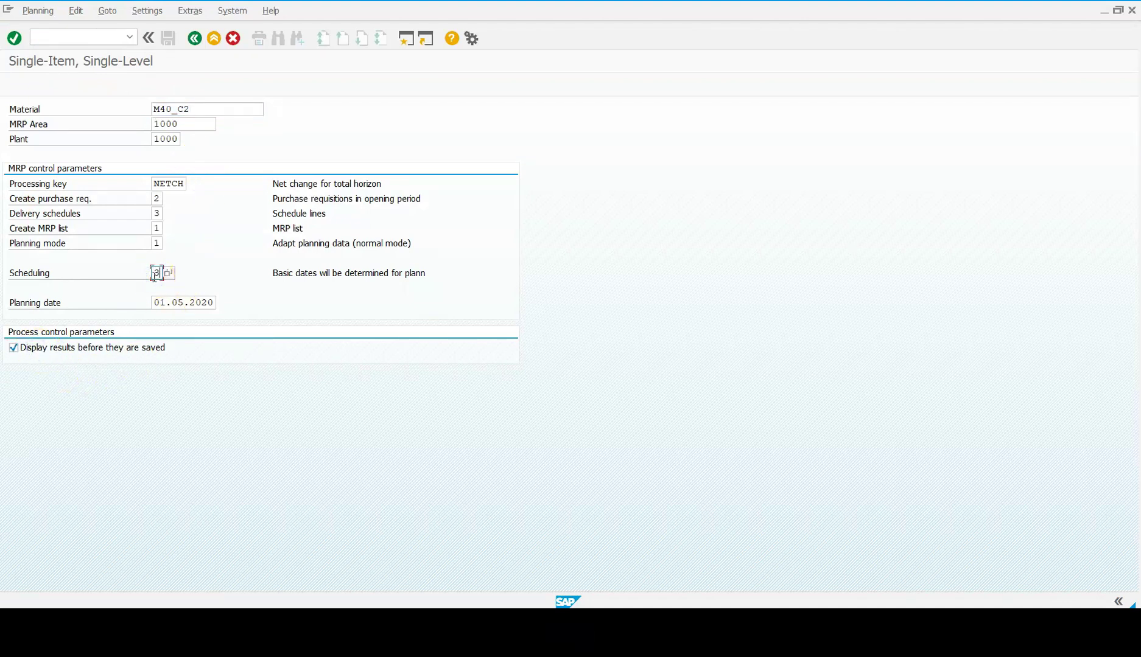
{"action": "type", "text": "1"}
- Run the planning for M40_C2 with planning mode 3 and save the planning result
{"action": "double_click", "coordinate": [157, 244]}
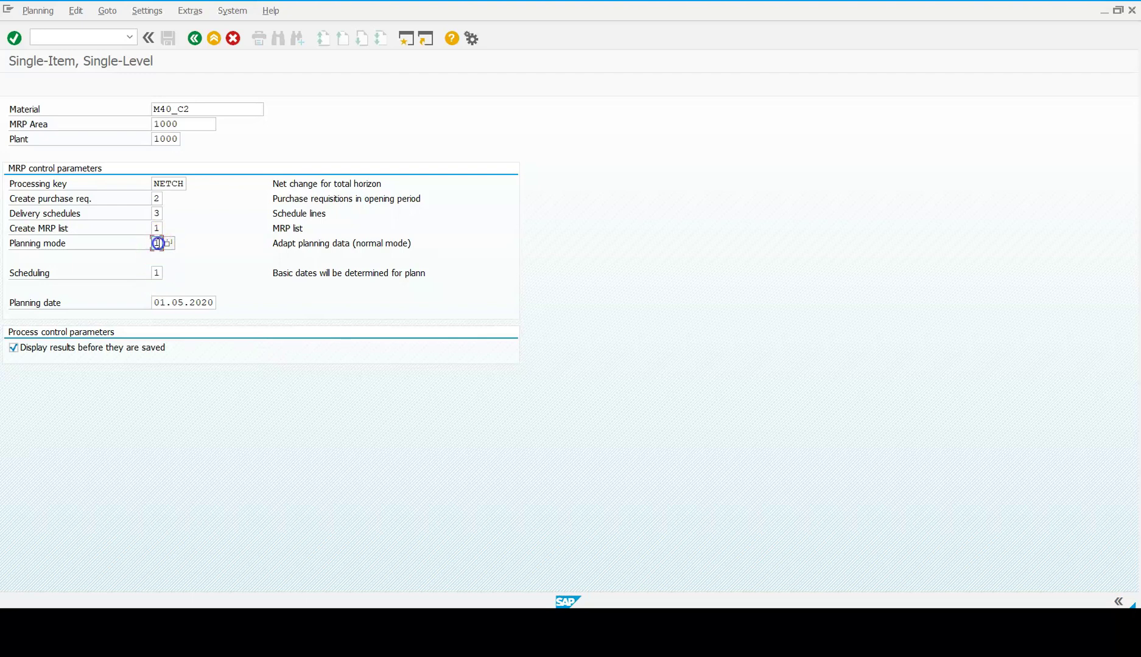
{"action": "key", "text": "BackSpace"}
{"action": "type", "text": "3"}
{"action": "key", "text": "Return"}
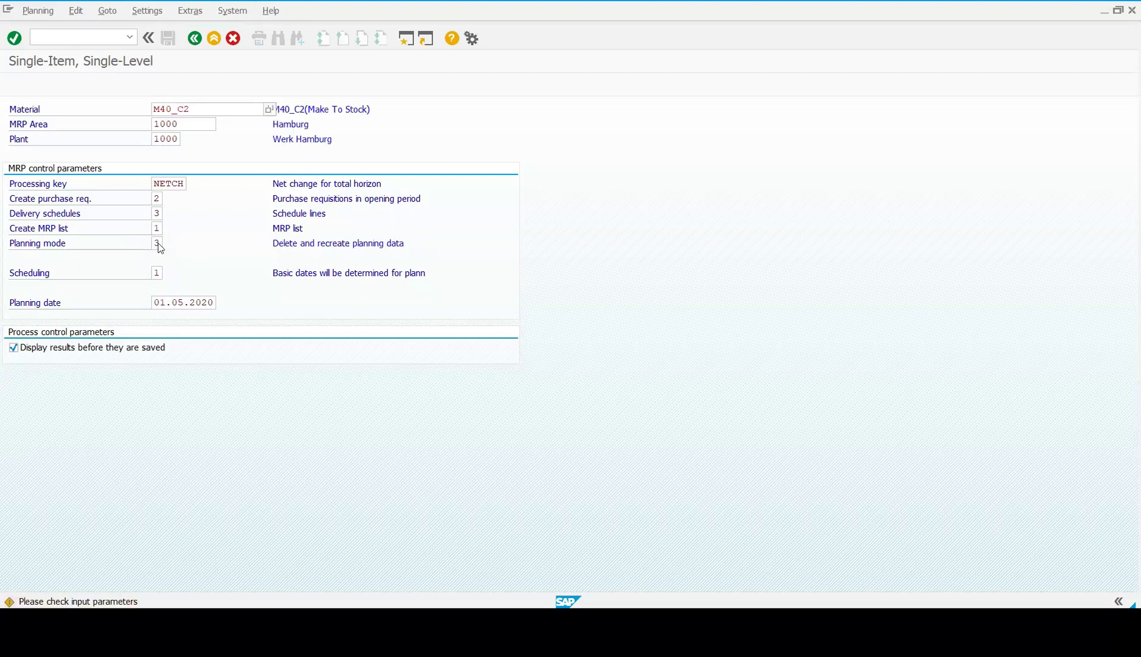
{"action": "key", "text": "Return"}
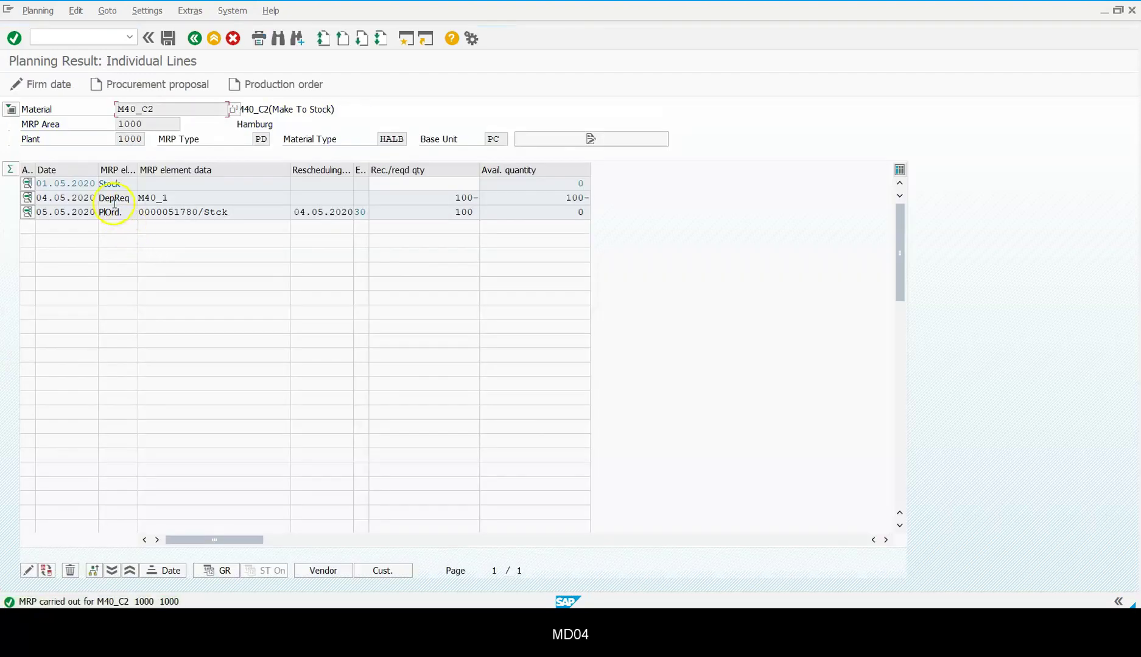
{"action": "left_click", "coordinate": [113, 212]}
{"action": "left_click", "coordinate": [168, 40]}
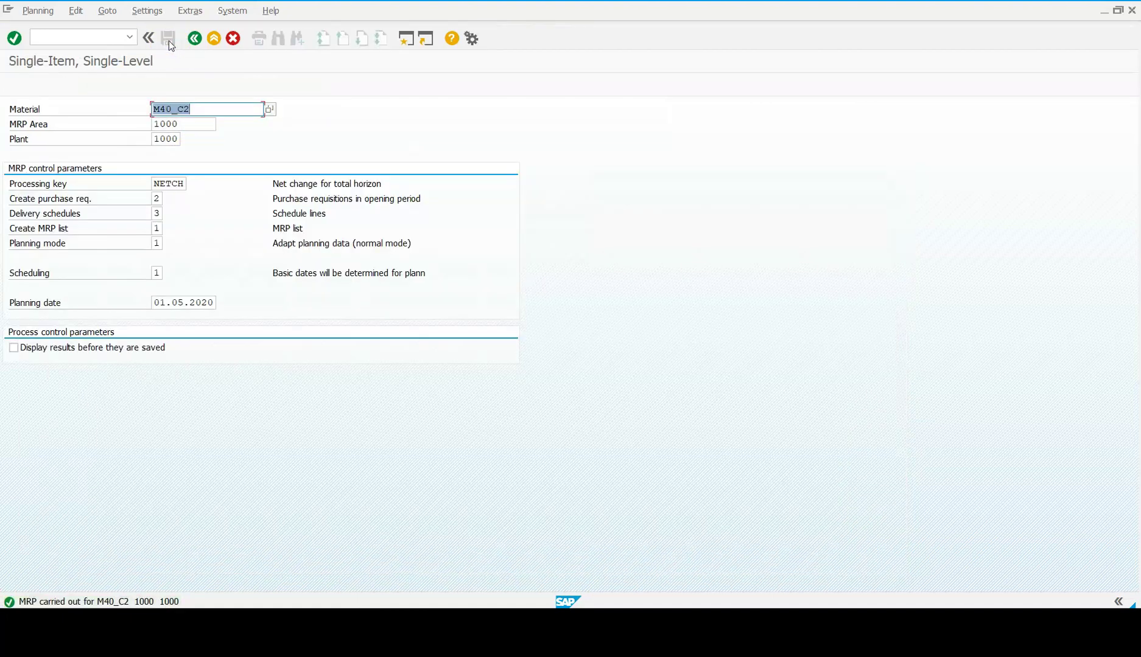
{"action": "key", "text": "Return"}
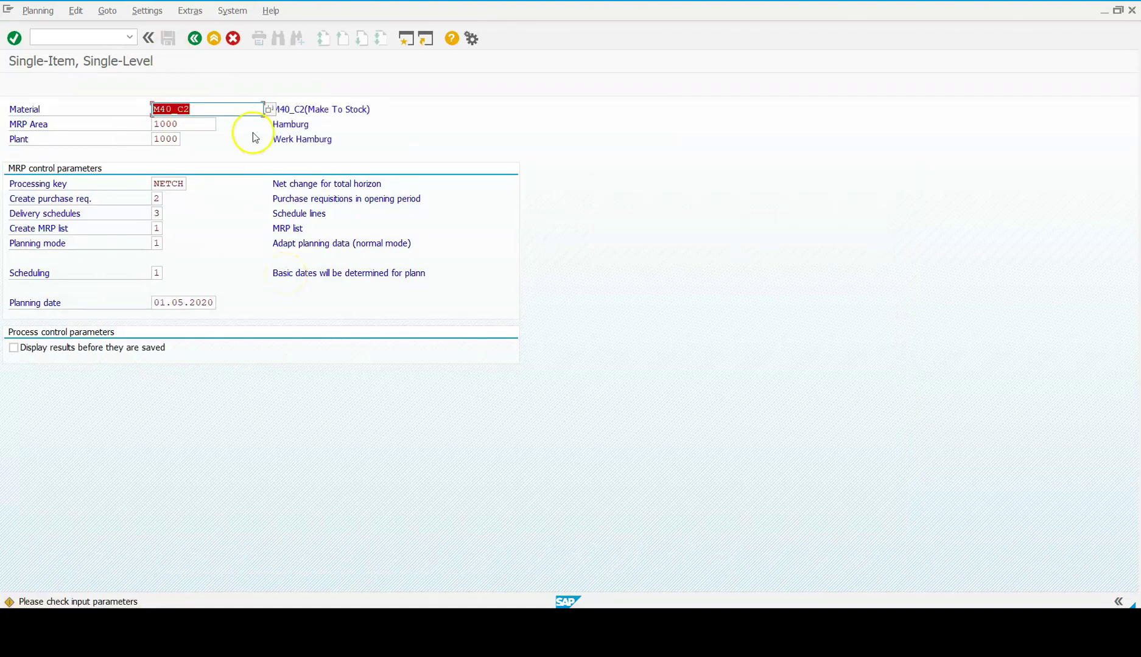
- Open the stock/requirements list (MD04) for M40_C2 and compare its planned order with the one of M40_C1 dated 05.05.2020
{"action": "left_click", "coordinate": [94, 43]}
{"action": "type", "text": "/nmd"}
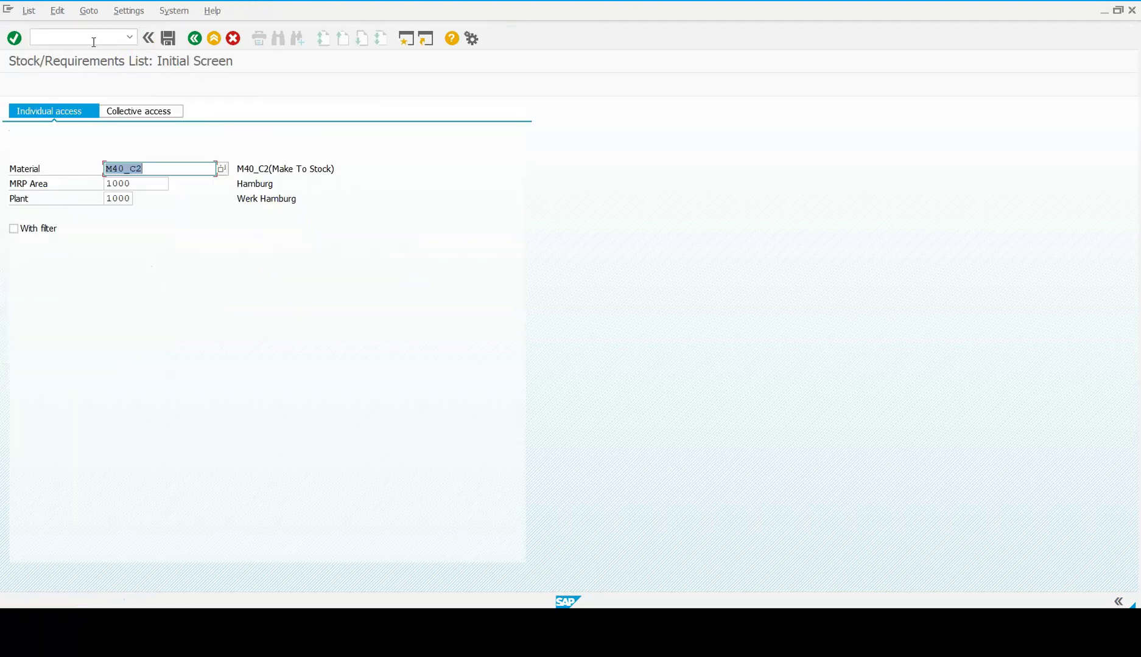
{"action": "key", "text": "Return"}
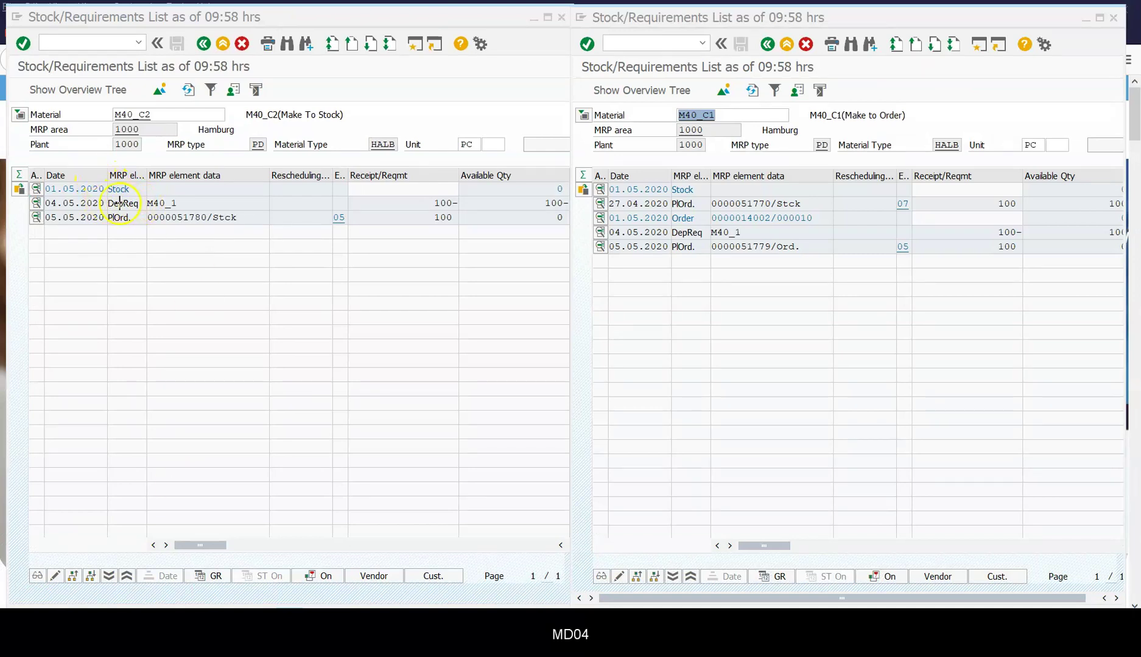
{"action": "mouse_move", "coordinate": [88, 192]}
{"action": "left_mouse_down"}
{"action": "mouse_move", "coordinate": [254, 232]}
{"action": "mouse_move", "coordinate": [239, 217]}
{"action": "mouse_move", "coordinate": [179, 210]}
{"action": "mouse_move", "coordinate": [111, 220]}
{"action": "left_mouse_up"}
{"action": "left_click_drag", "start_coordinate": [646, 232], "coordinate": [809, 271]}
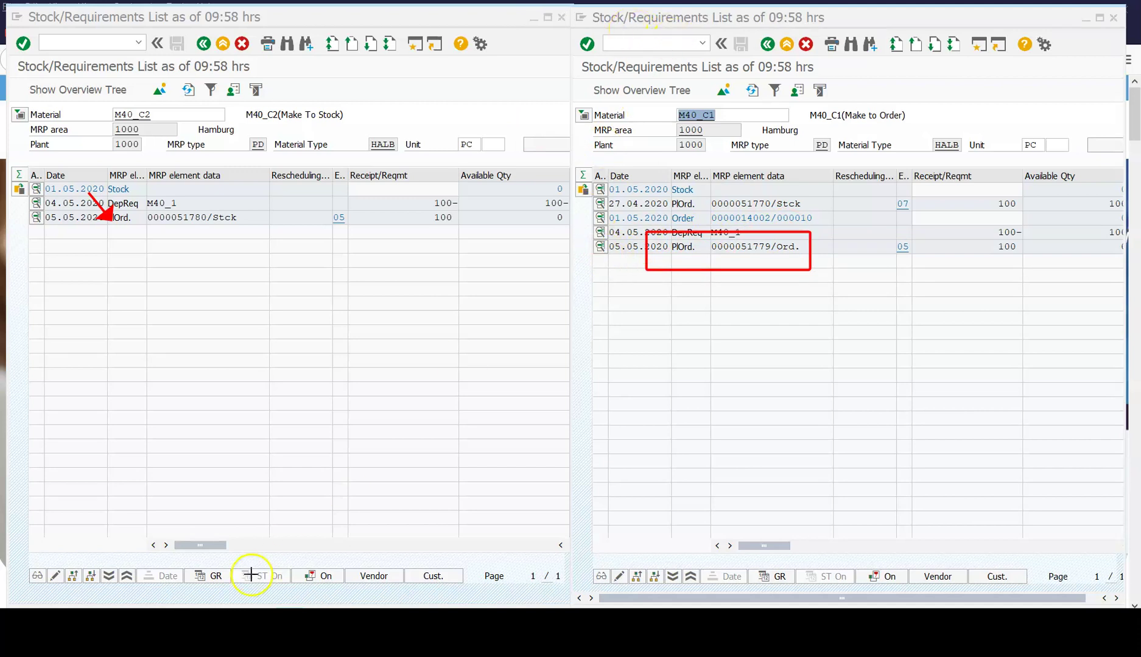
- Display the M40_C1 planned order dated 05.05.2020, examine its sales order assignment and return to the list
{"action": "left_click", "coordinate": [605, 248]}
{"action": "left_click", "coordinate": [606, 250]}
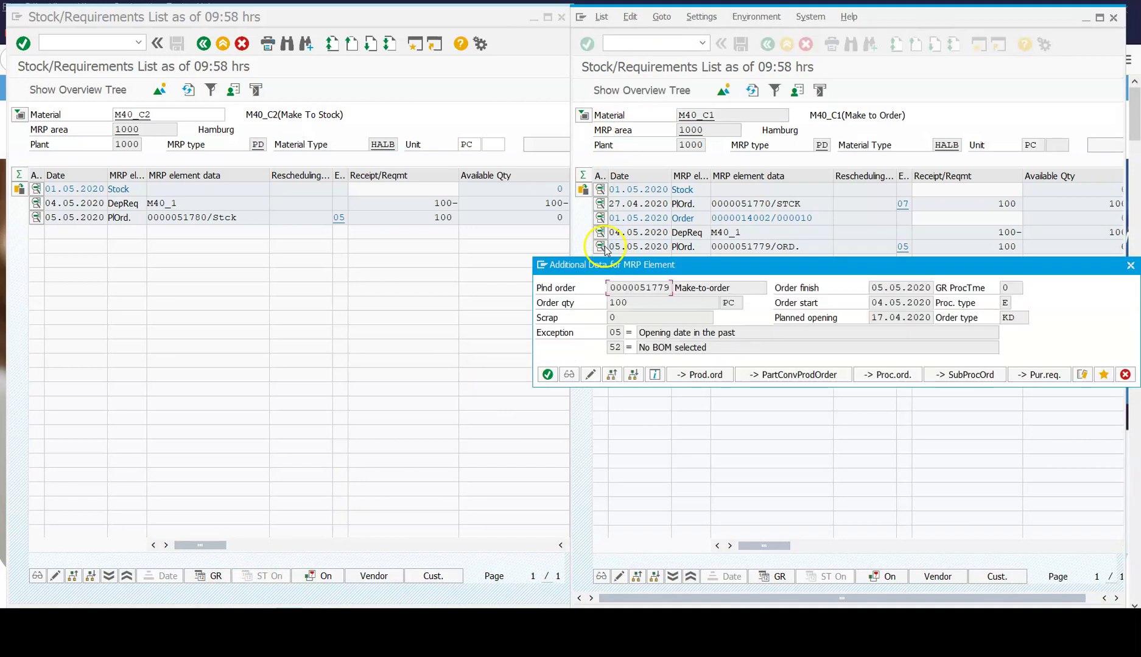
{"action": "left_click", "coordinate": [573, 375]}
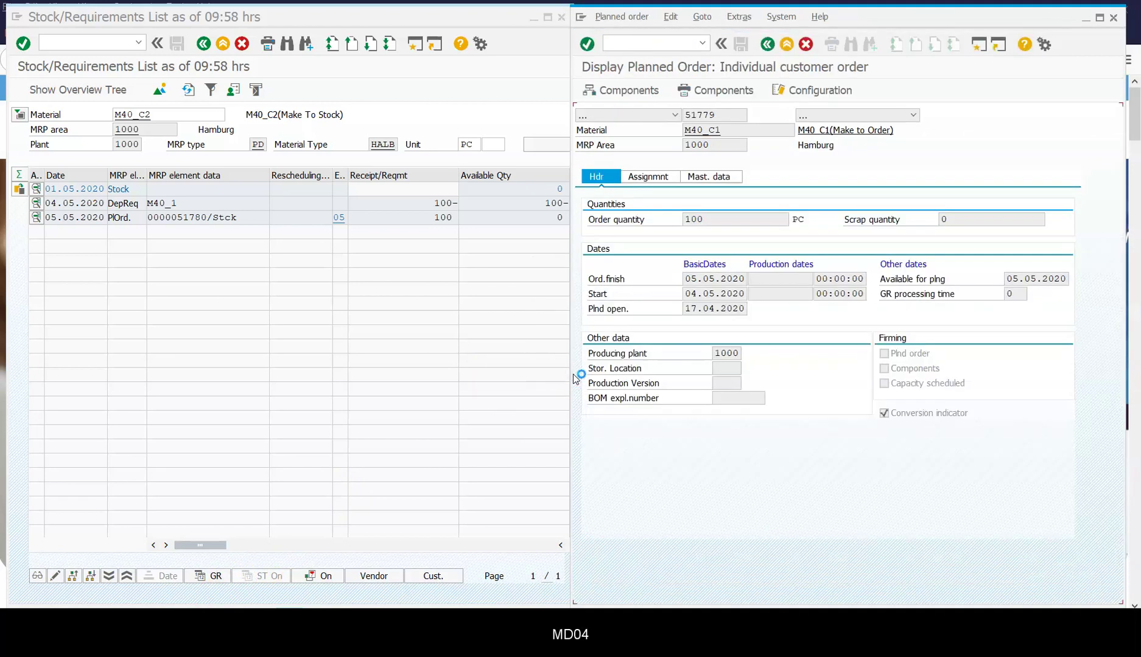
{"action": "left_click", "coordinate": [654, 175]}
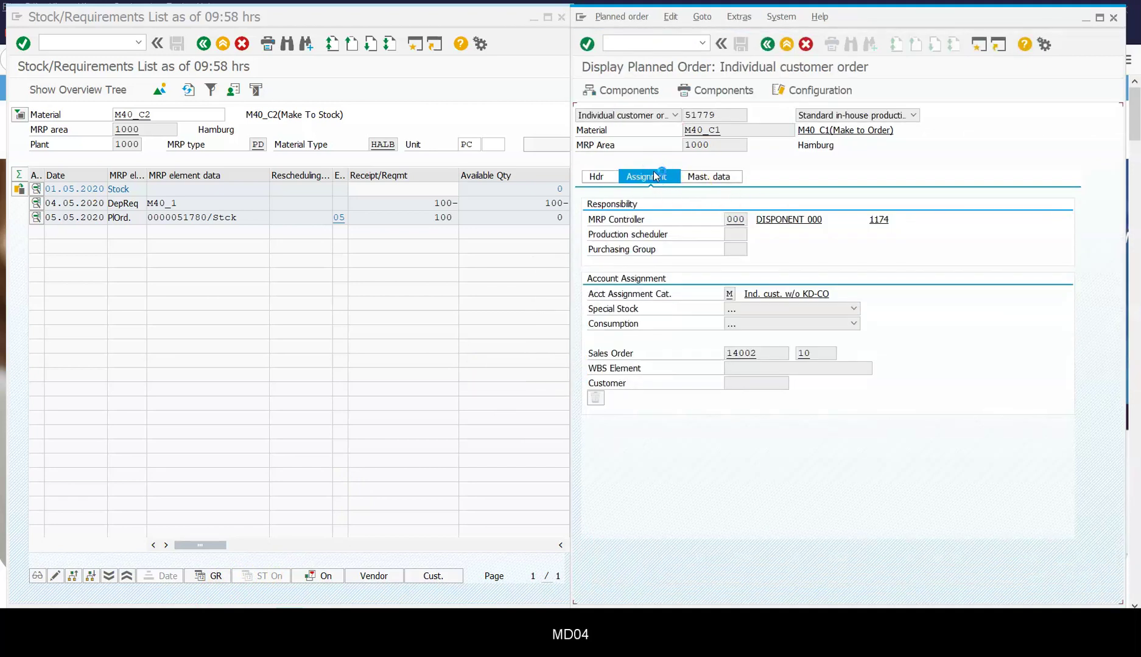
{"action": "left_click", "coordinate": [769, 355]}
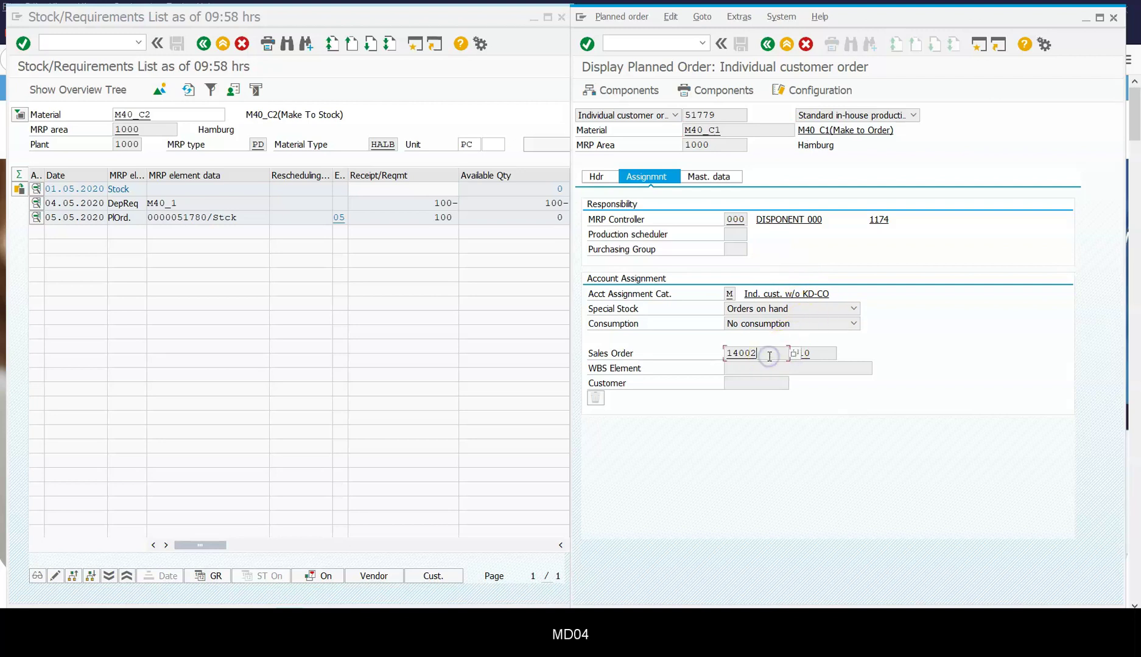
{"action": "left_click", "coordinate": [767, 44]}
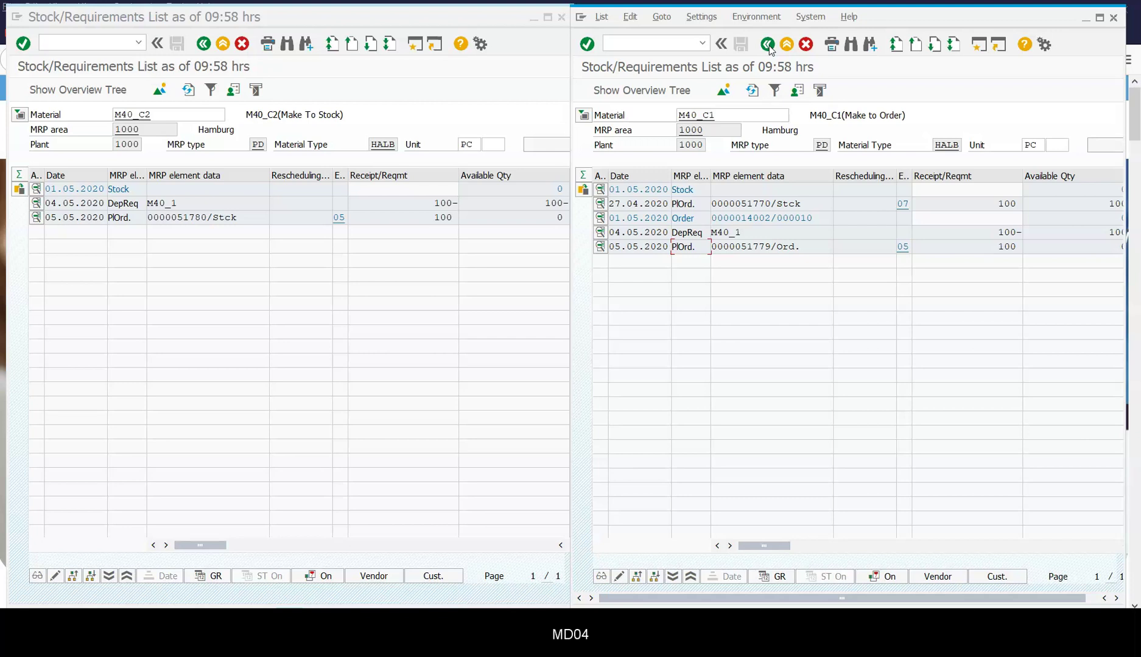
- Expand the material header details of M40_C1 and check the individual/collective indicator in its explosion data
{"action": "left_click", "coordinate": [584, 116]}
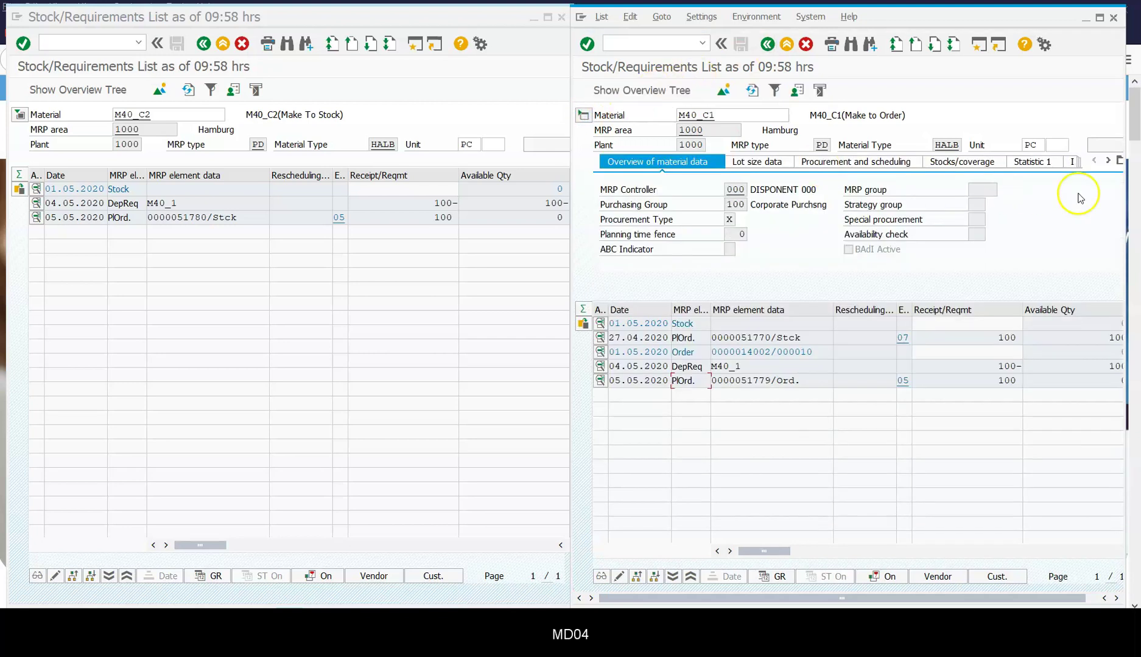
{"action": "left_click", "coordinate": [1120, 161]}
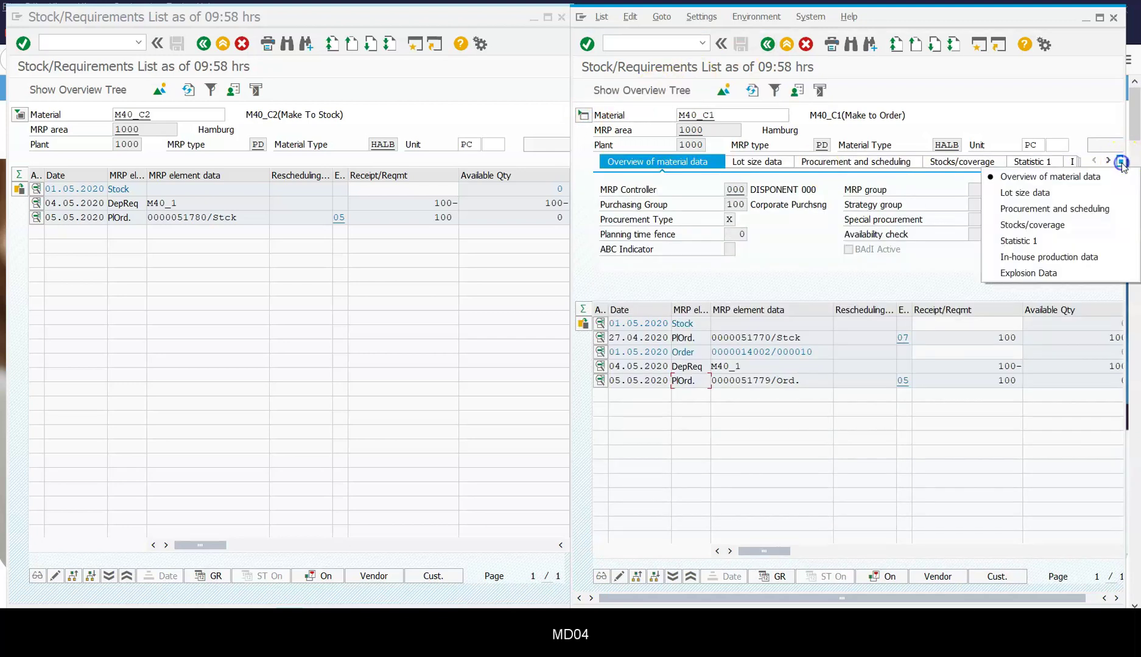
{"action": "left_click", "coordinate": [1063, 275]}
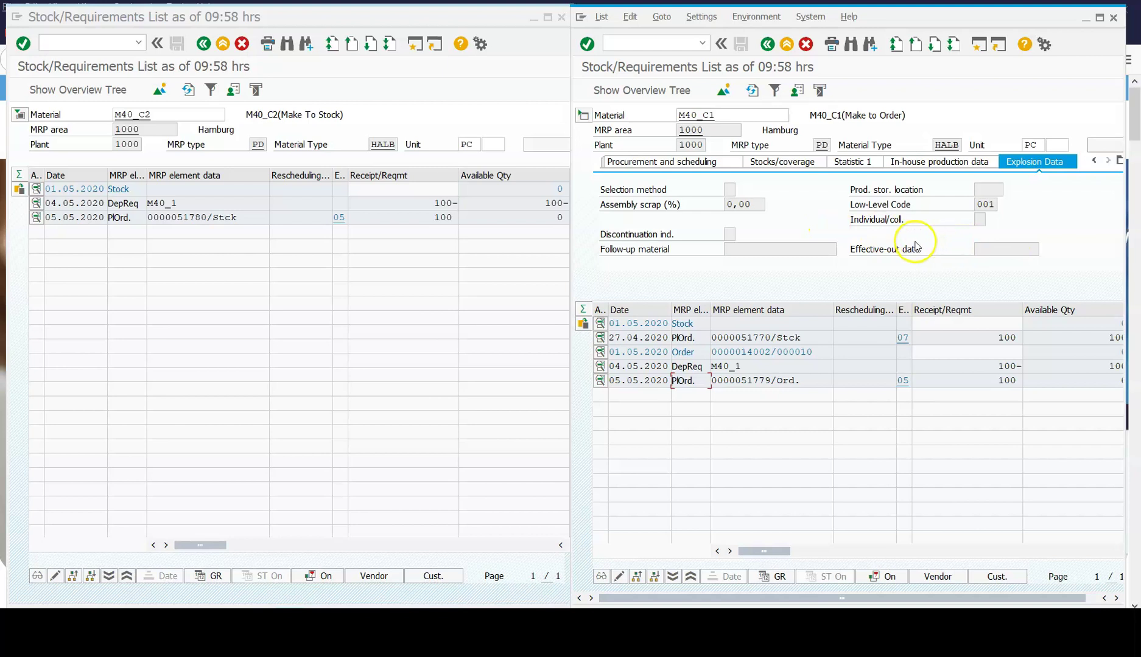
{"action": "left_click", "coordinate": [983, 220]}
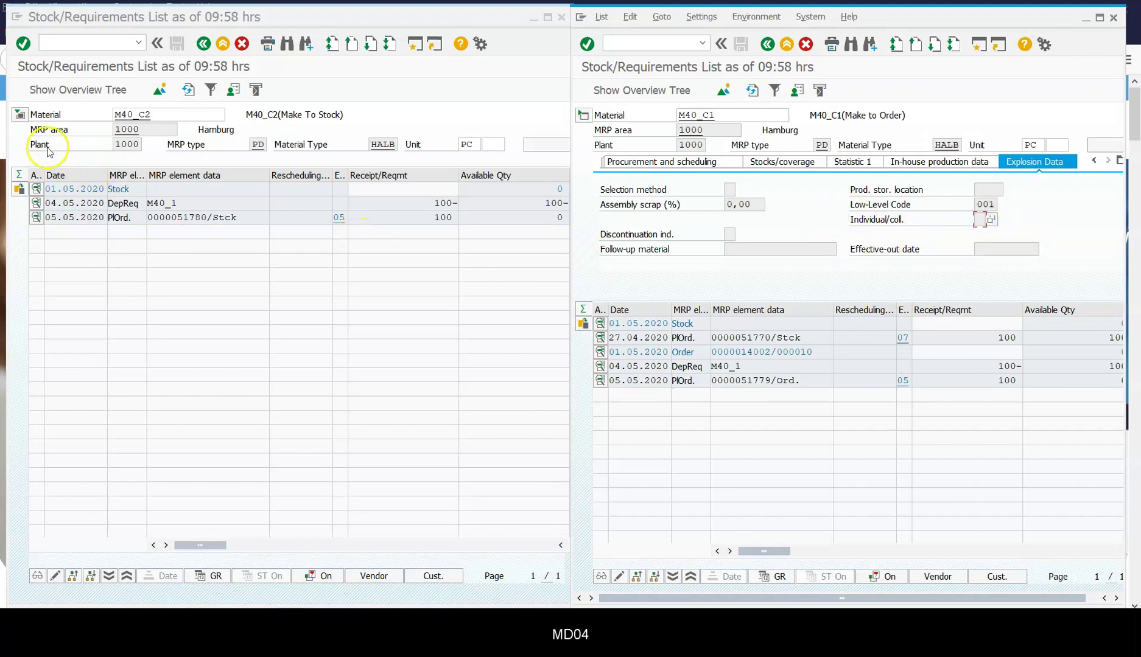
- Show the explosion data of M40_C2 and compare its individual/collective indicator with that of M40_C1
{"action": "left_click", "coordinate": [21, 116]}
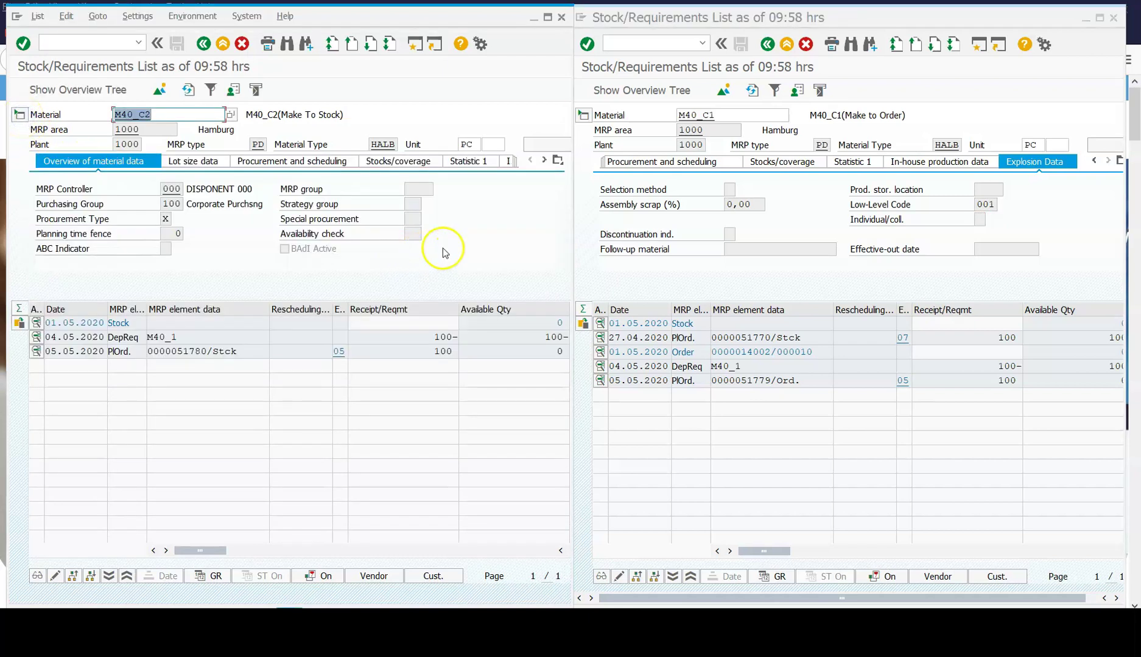
{"action": "left_click", "coordinate": [558, 162]}
{"action": "left_click", "coordinate": [596, 266]}
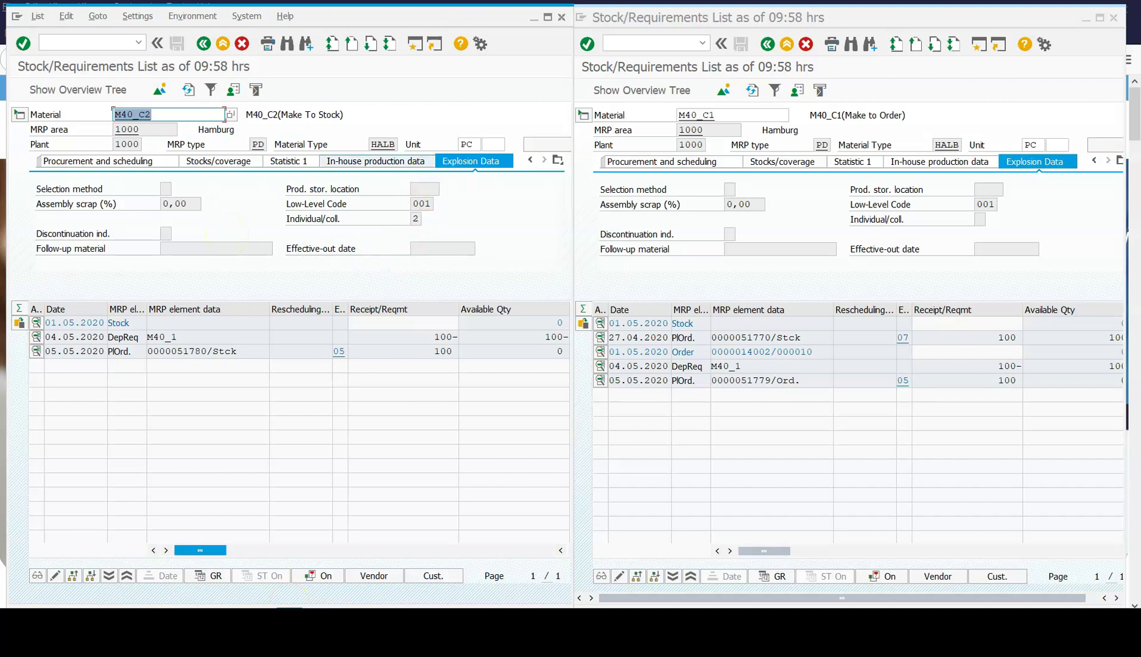
{"action": "mouse_move", "coordinate": [387, 209]}
{"action": "left_mouse_down"}
{"action": "mouse_move", "coordinate": [423, 234]}
{"action": "mouse_move", "coordinate": [447, 230]}
{"action": "left_mouse_up"}
{"action": "mouse_move", "coordinate": [954, 212]}
{"action": "left_mouse_down"}
{"action": "mouse_move", "coordinate": [980, 232]}
{"action": "mouse_move", "coordinate": [1008, 232]}
{"action": "left_mouse_up"}
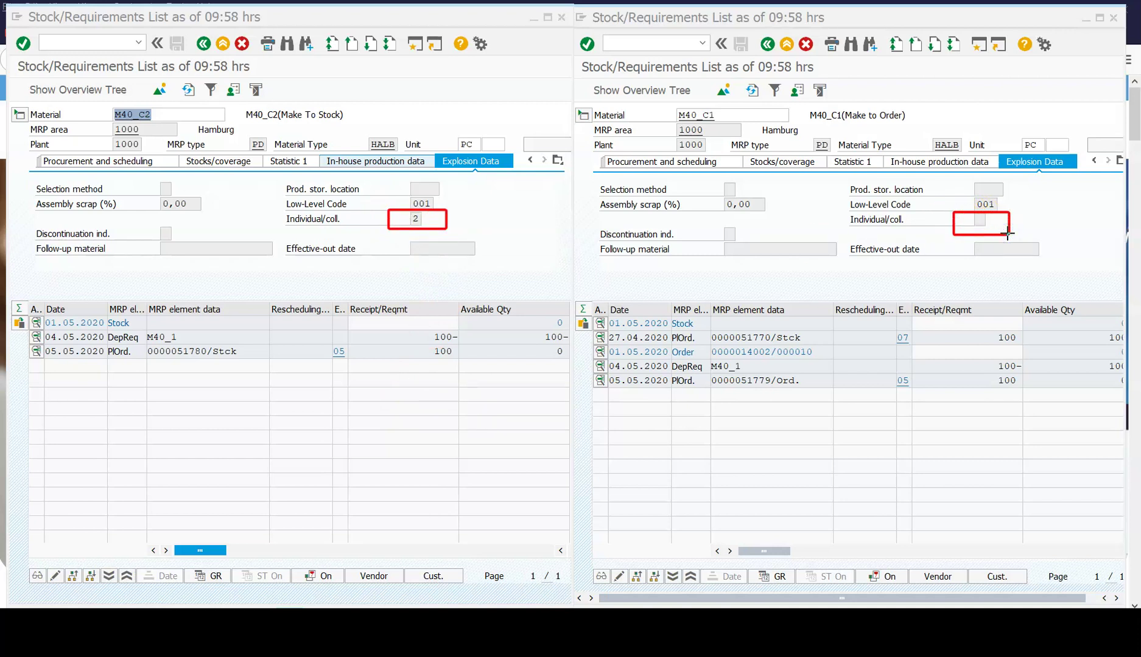